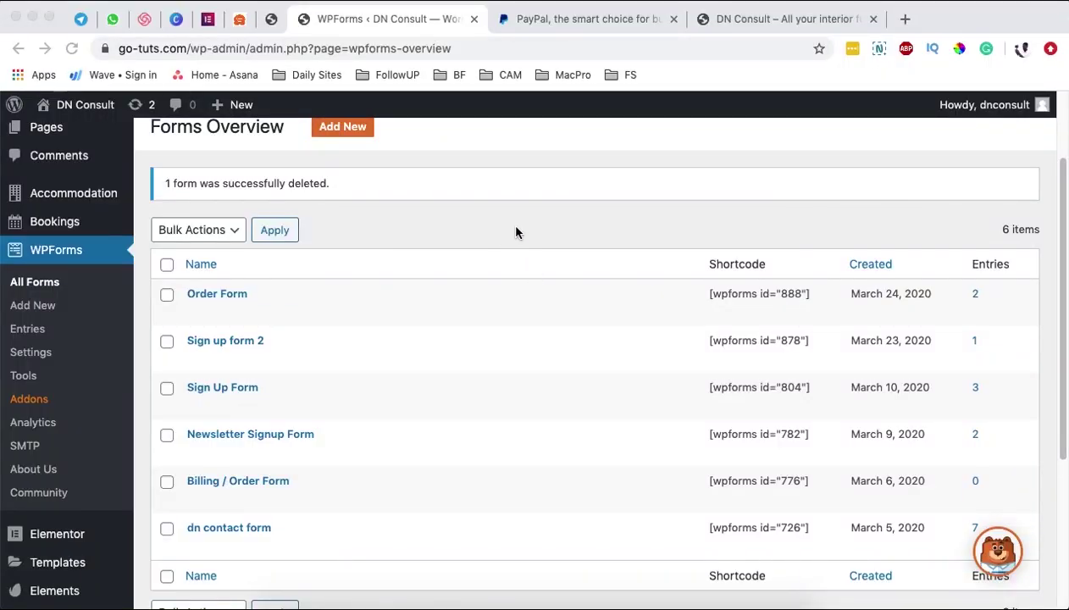
- Glance at the PayPal page tab, then return to the WPForms forms overview
{"action": "scroll", "coordinate": [514, 234], "scroll_direction": "up", "scroll_amount": 3}
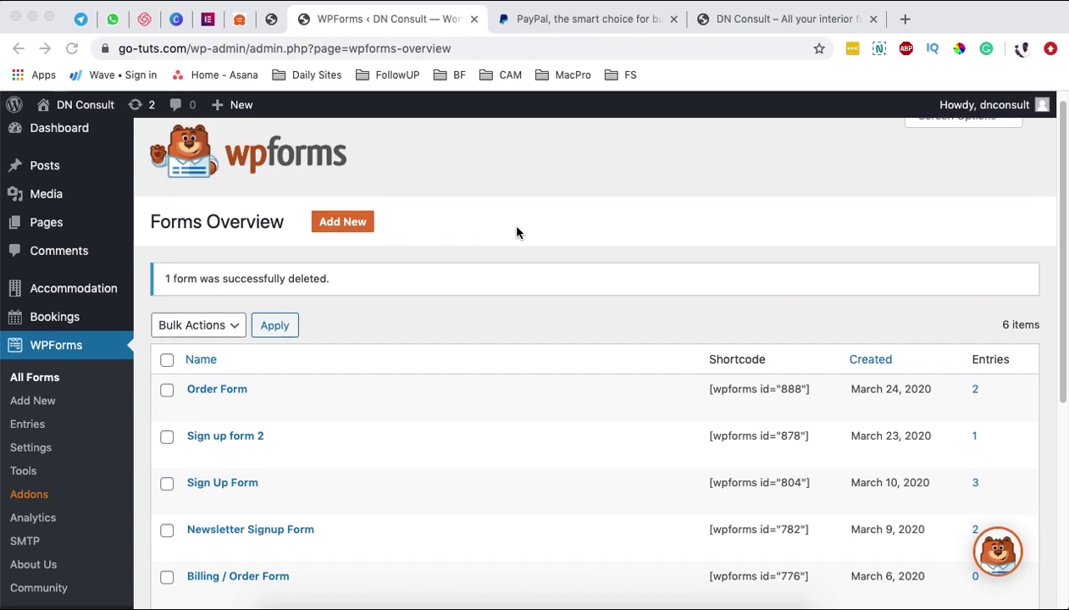
{"action": "left_click", "coordinate": [573, 27]}
{"action": "left_click", "coordinate": [423, 29]}
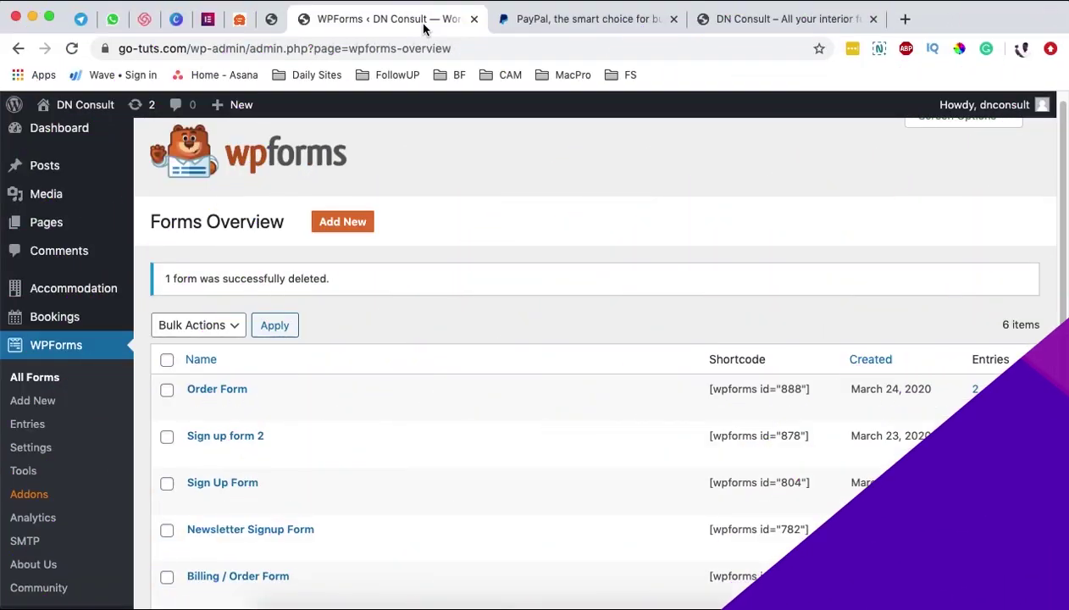
{"action": "scroll", "coordinate": [64, 427], "scroll_direction": "down", "scroll_amount": 3}
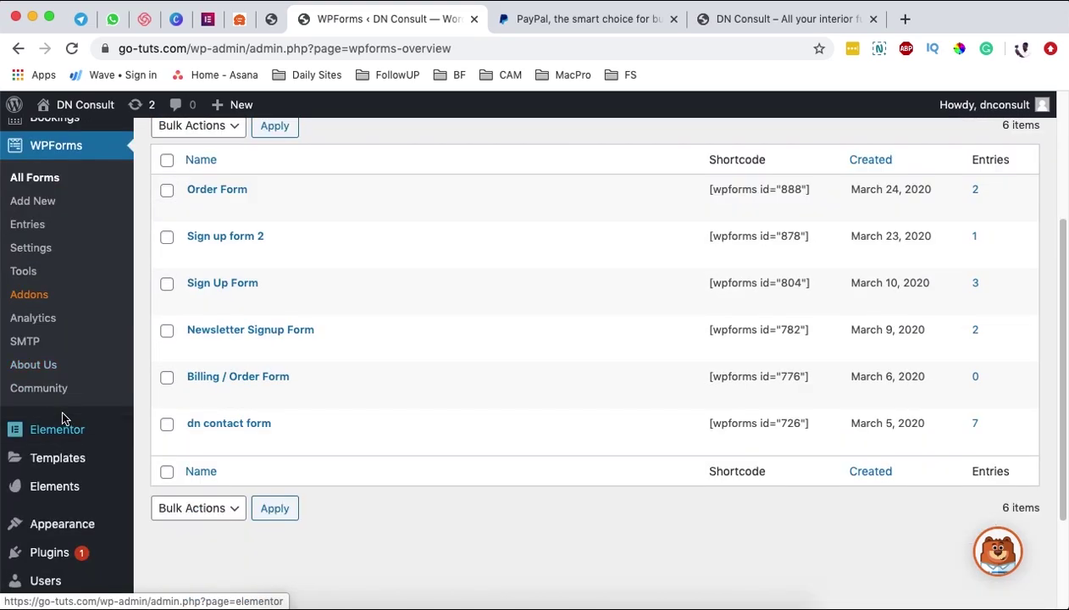
- Check the active WPForms 1.5.9.4 entry in Installed Plugins, then go back to All Forms
{"action": "mouse_move", "coordinate": [38, 557]}
{"action": "left_click", "coordinate": [157, 517]}
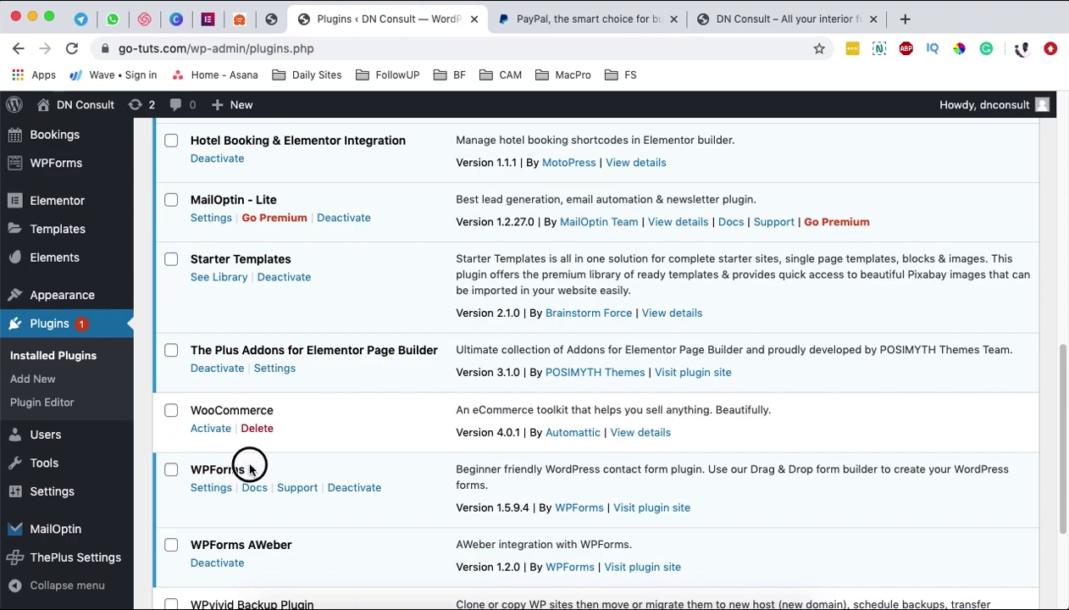
{"action": "left_click_drag", "start_coordinate": [203, 469], "coordinate": [241, 467]}
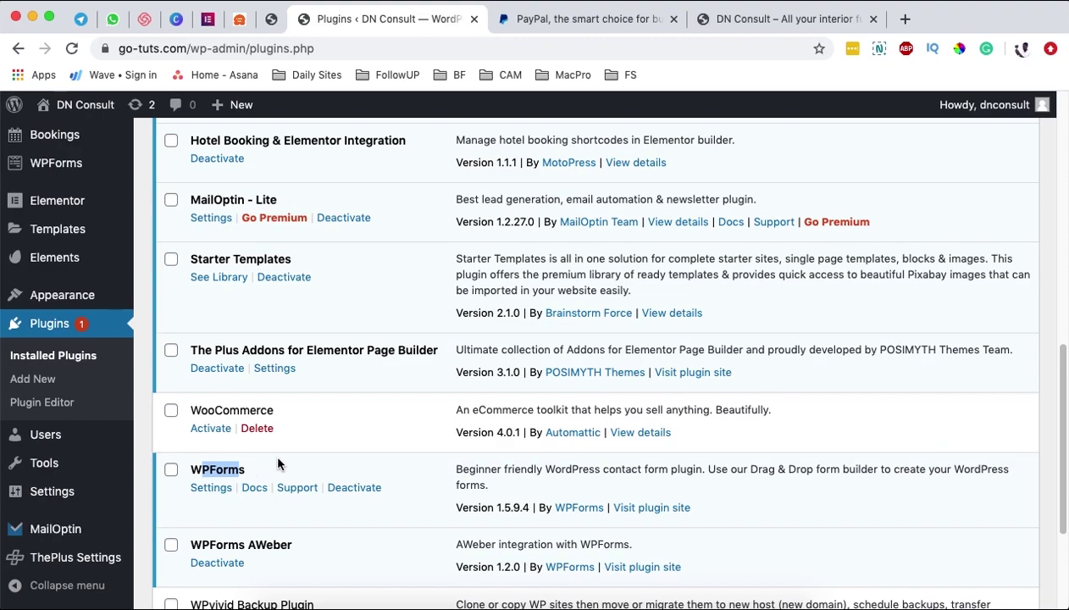
{"action": "left_click_drag", "start_coordinate": [194, 469], "coordinate": [270, 469]}
{"action": "mouse_move", "coordinate": [88, 167]}
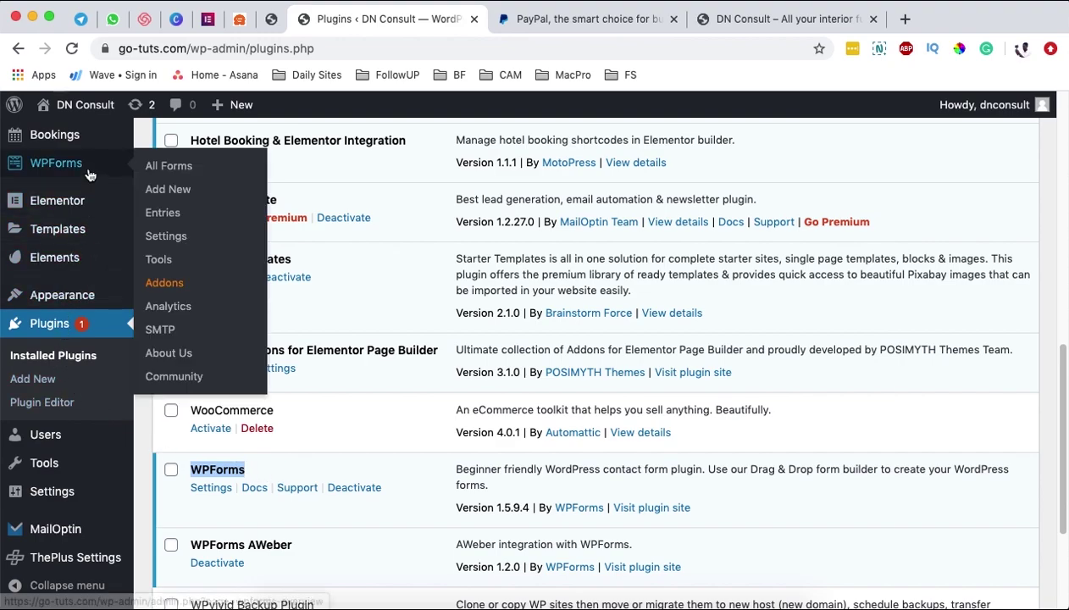
{"action": "left_click", "coordinate": [167, 168]}
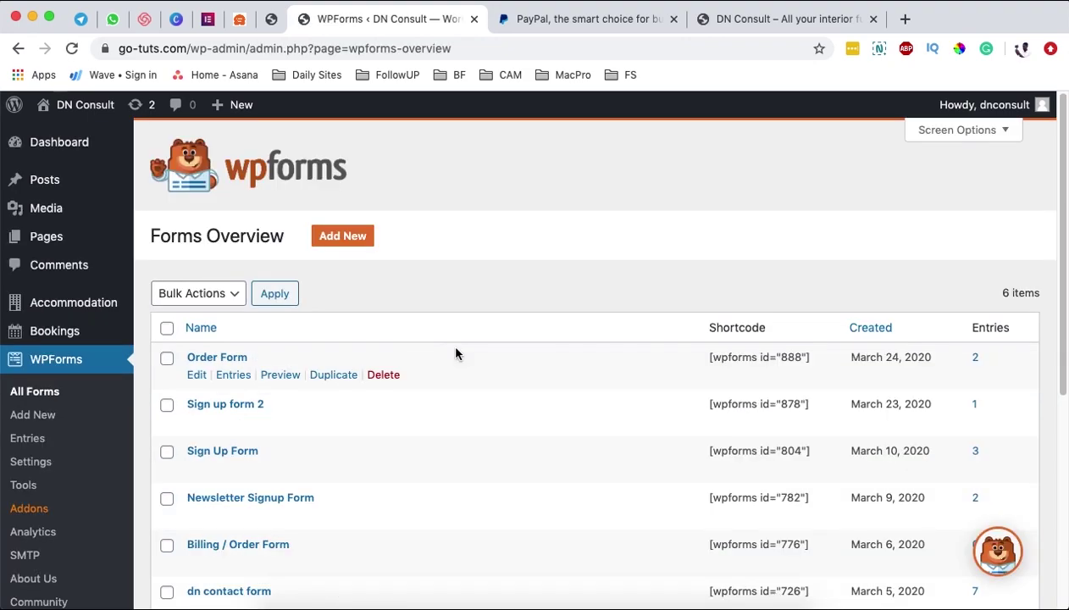
- Add a new form named 'Rental Payment' using the Blank Form template
{"action": "scroll", "coordinate": [456, 353], "scroll_direction": "down", "scroll_amount": 1}
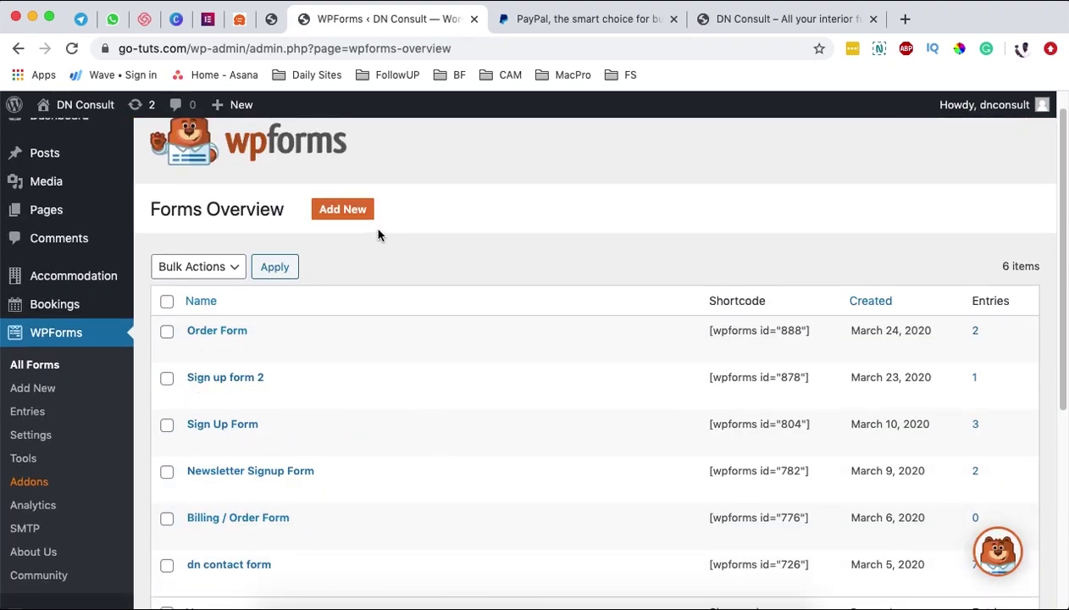
{"action": "left_click", "coordinate": [344, 212]}
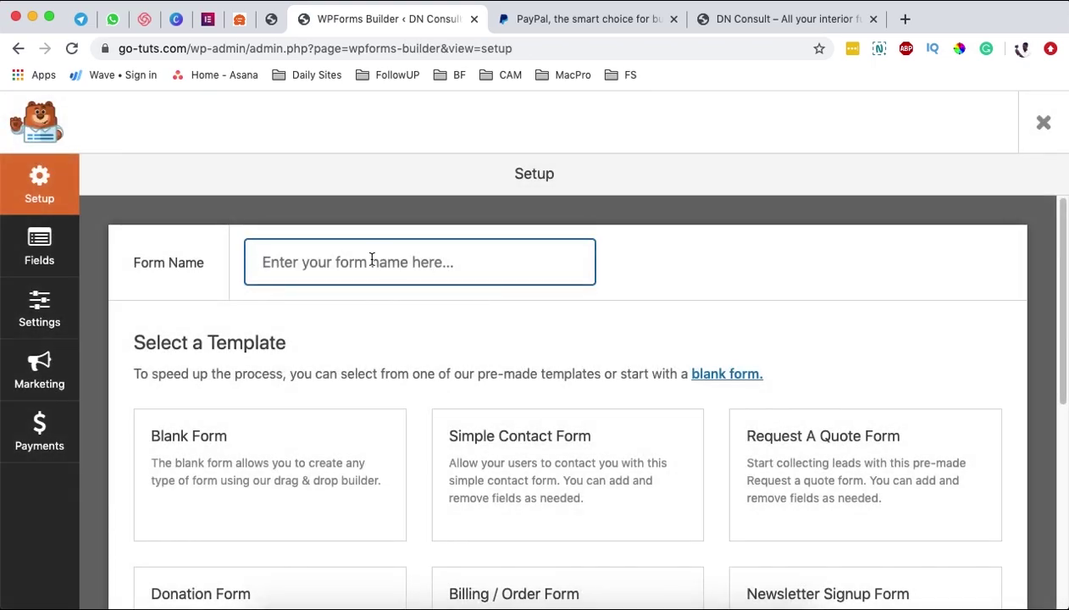
{"action": "left_click", "coordinate": [358, 259]}
{"action": "type", "text": "Re"}
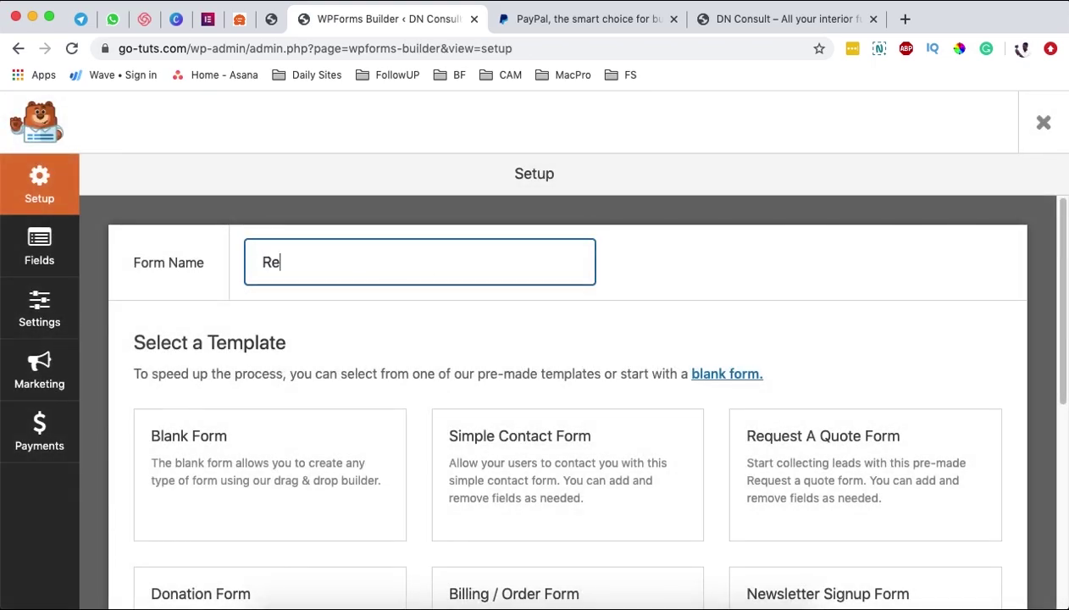
{"action": "type", "text": "ntal Payment"}
{"action": "scroll", "coordinate": [450, 314], "scroll_direction": "down", "scroll_amount": 3}
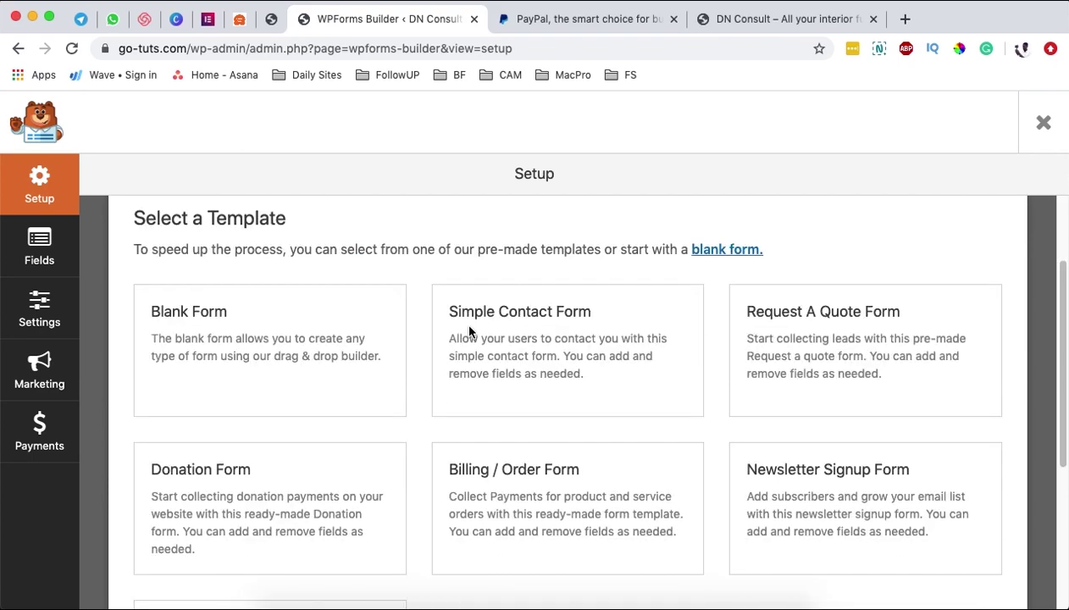
{"action": "mouse_move", "coordinate": [263, 329]}
{"action": "left_click", "coordinate": [292, 354]}
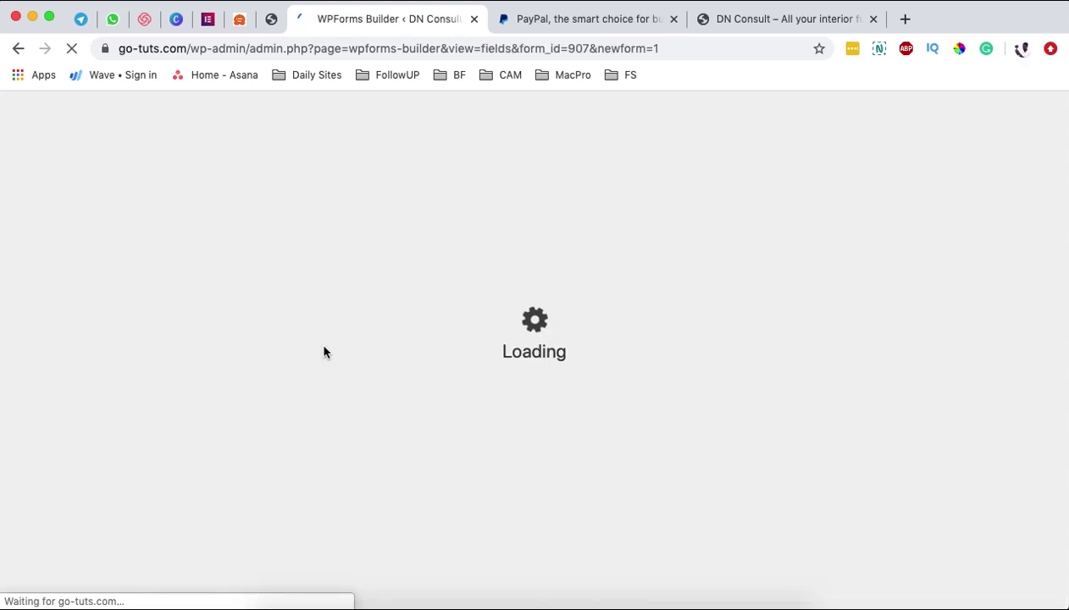
- Add a first-and-last Name field and an Email field to the form
{"action": "scroll", "coordinate": [683, 428], "scroll_direction": "down", "scroll_amount": 1}
{"action": "scroll", "coordinate": [683, 415], "scroll_direction": "down", "scroll_amount": 1}
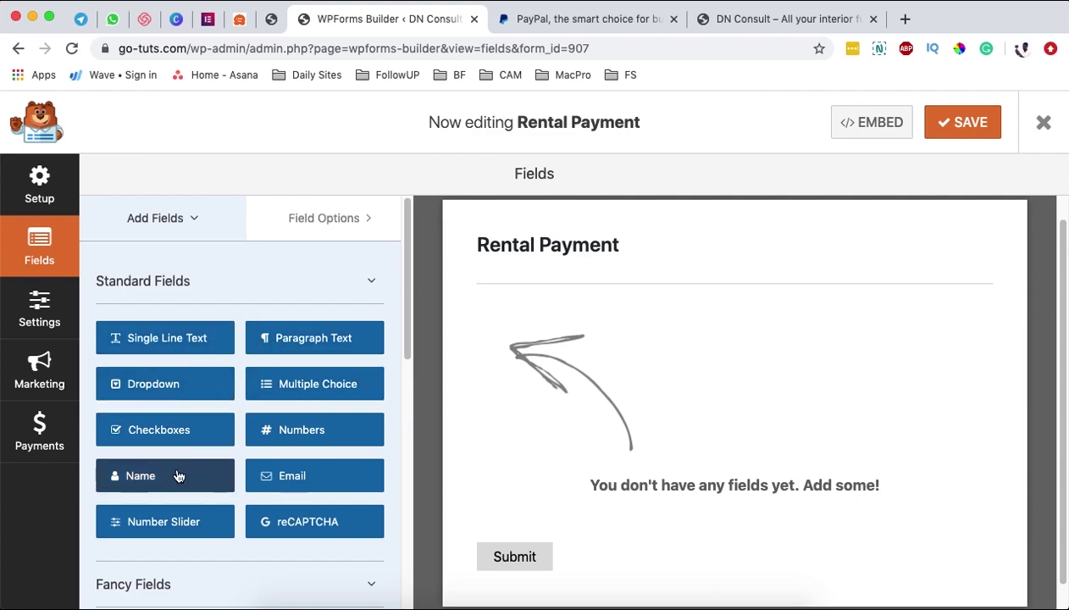
{"action": "left_click", "coordinate": [224, 481]}
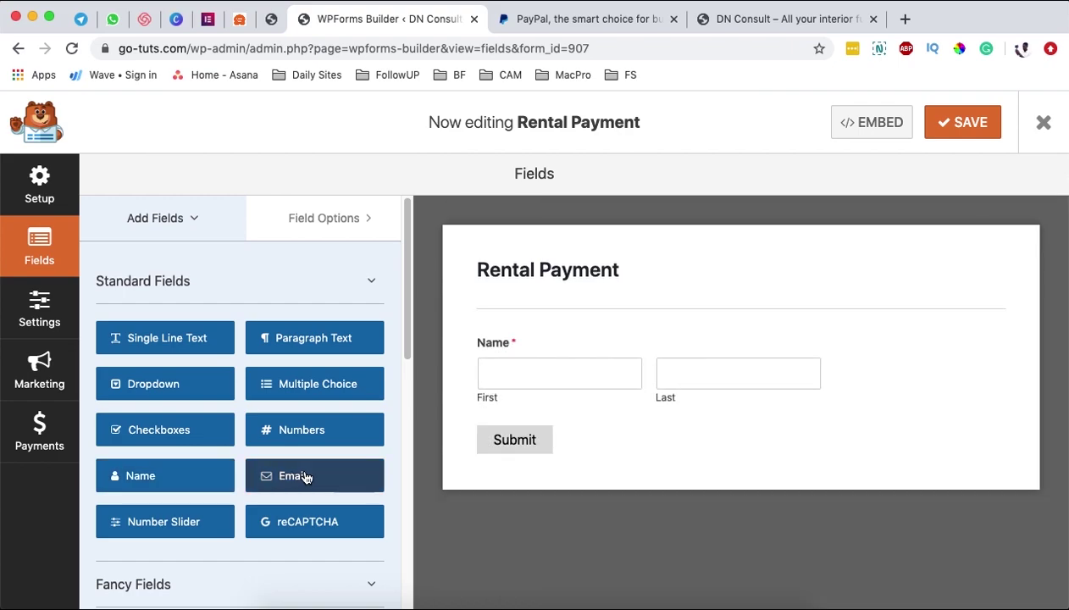
{"action": "left_click", "coordinate": [344, 475]}
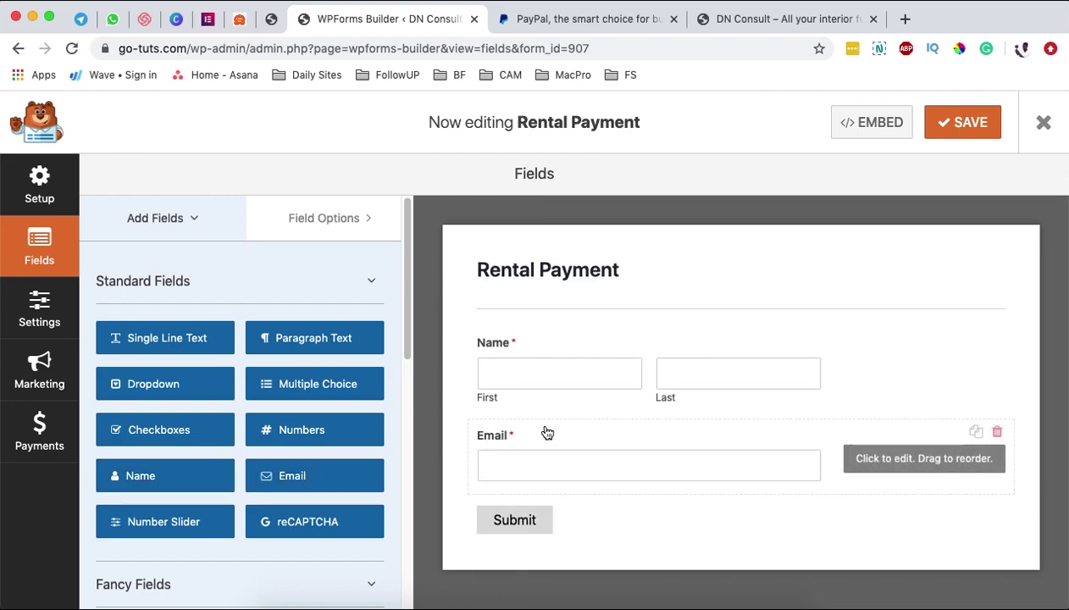
- Add a Single Item payment field below Email
{"action": "scroll", "coordinate": [220, 437], "scroll_direction": "down", "scroll_amount": 1}
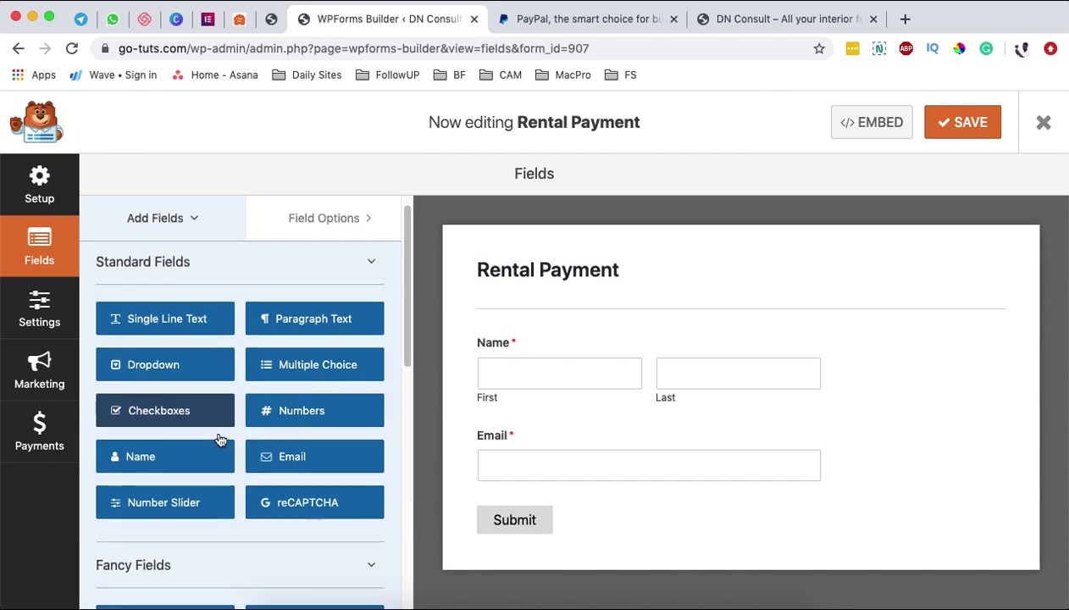
{"action": "scroll", "coordinate": [222, 434], "scroll_direction": "down", "scroll_amount": 10}
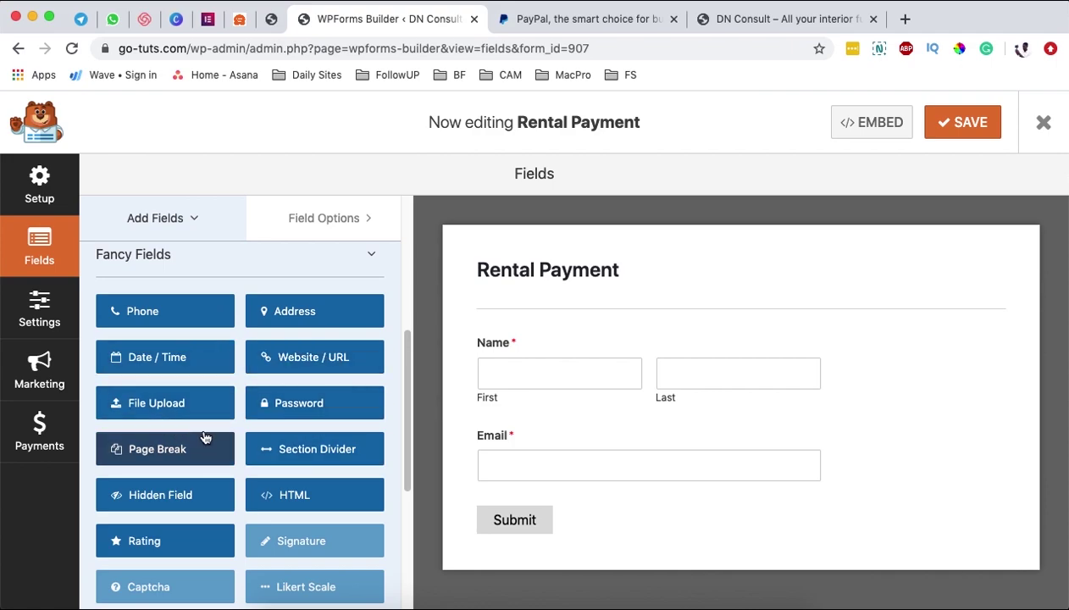
{"action": "scroll", "coordinate": [239, 426], "scroll_direction": "down", "scroll_amount": 6}
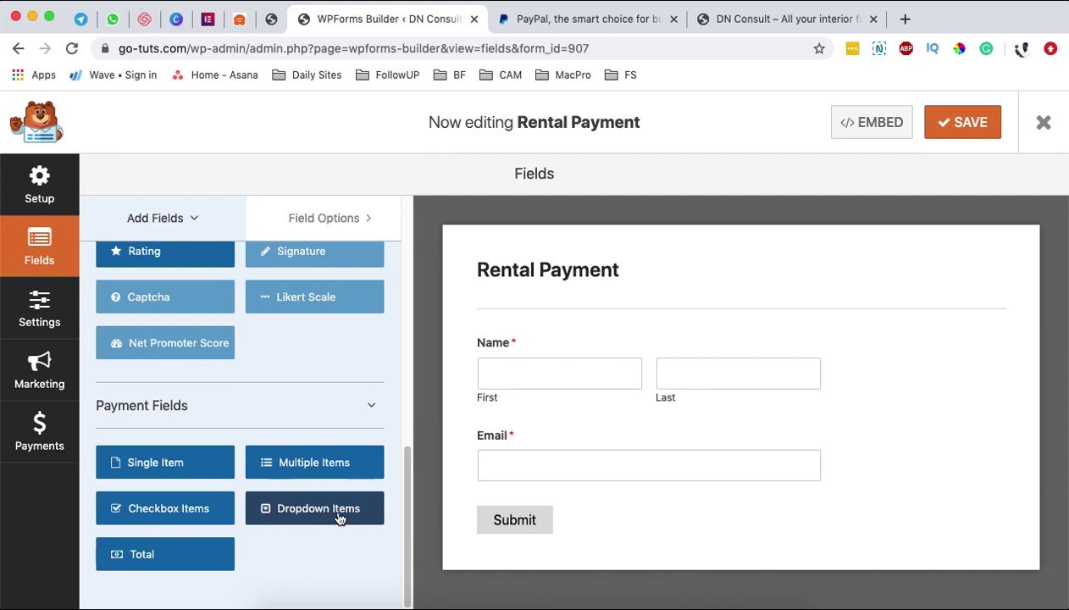
{"action": "left_click", "coordinate": [154, 469]}
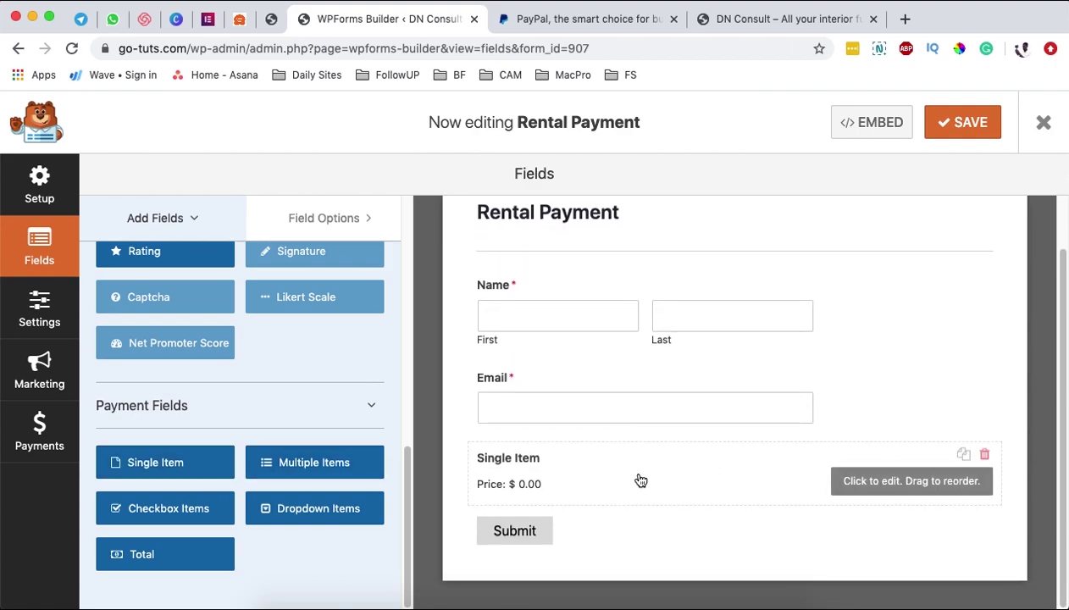
- Label the payment item 'Rent Payment', describe it as 'Previous Month's payment', and price it at 150
{"action": "left_click", "coordinate": [641, 480]}
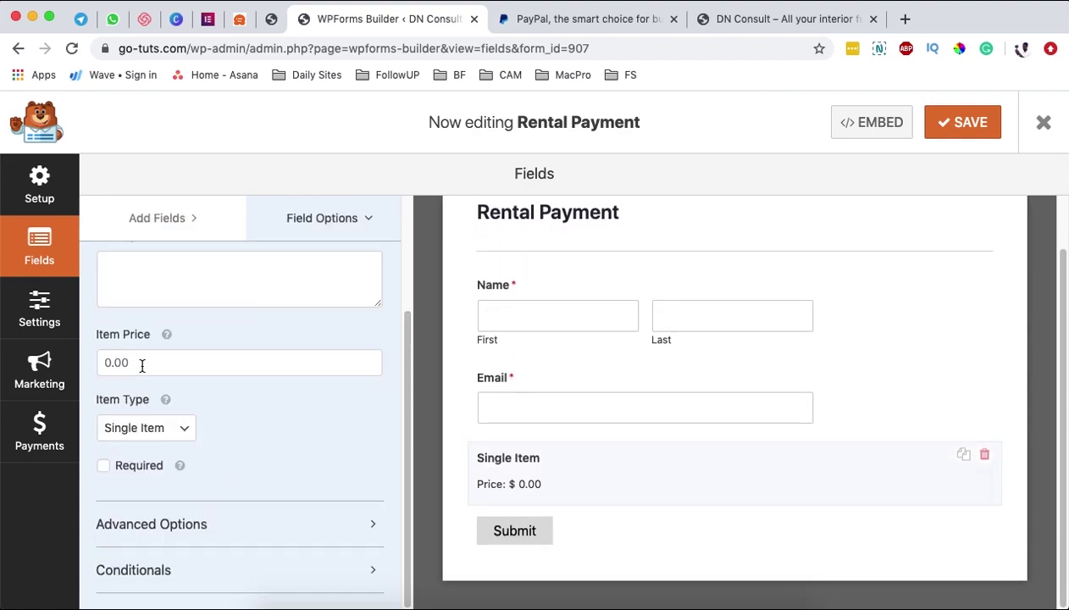
{"action": "scroll", "coordinate": [141, 364], "scroll_direction": "up", "scroll_amount": 2}
{"action": "triple_click", "coordinate": [117, 278]}
{"action": "type", "text": "Rent"}
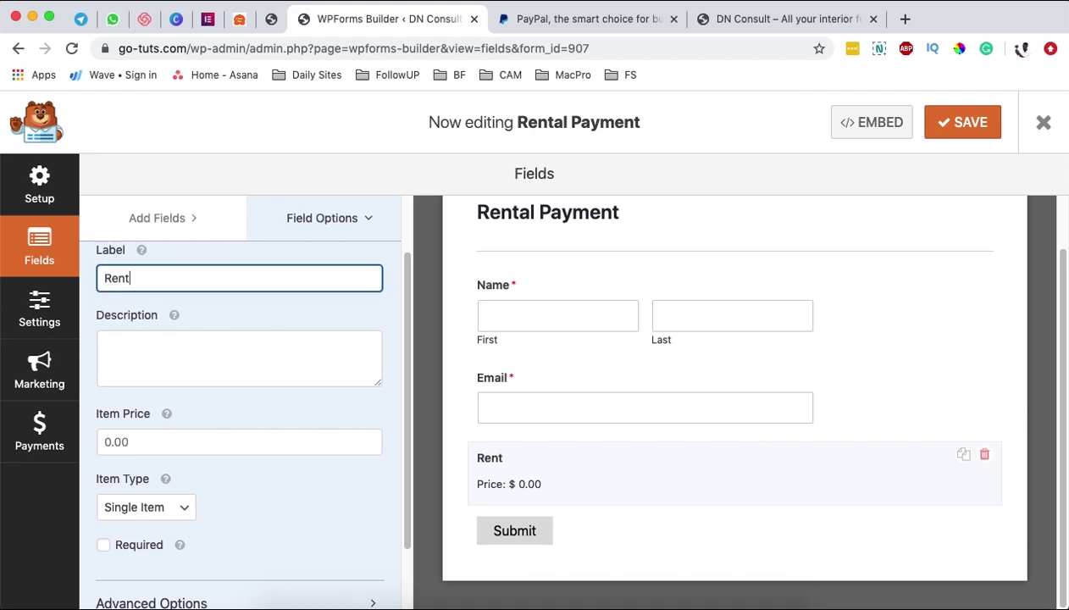
{"action": "type", "text": " Payment"}
{"action": "left_click", "coordinate": [176, 349]}
{"action": "type", "text": "Previous Month's payment"}
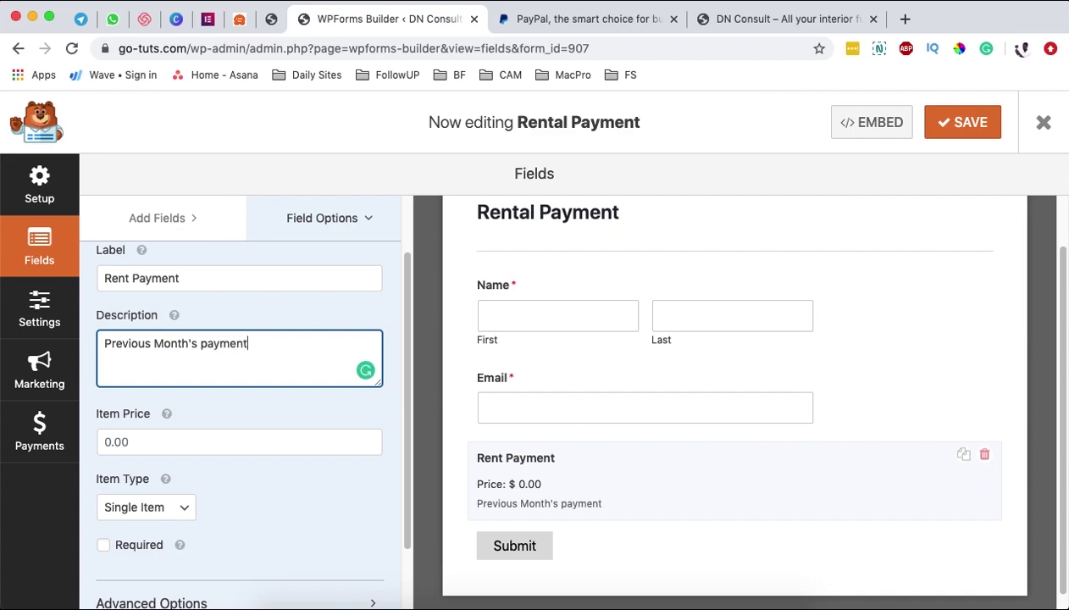
{"action": "left_click", "coordinate": [107, 440]}
{"action": "type", "text": "150"}
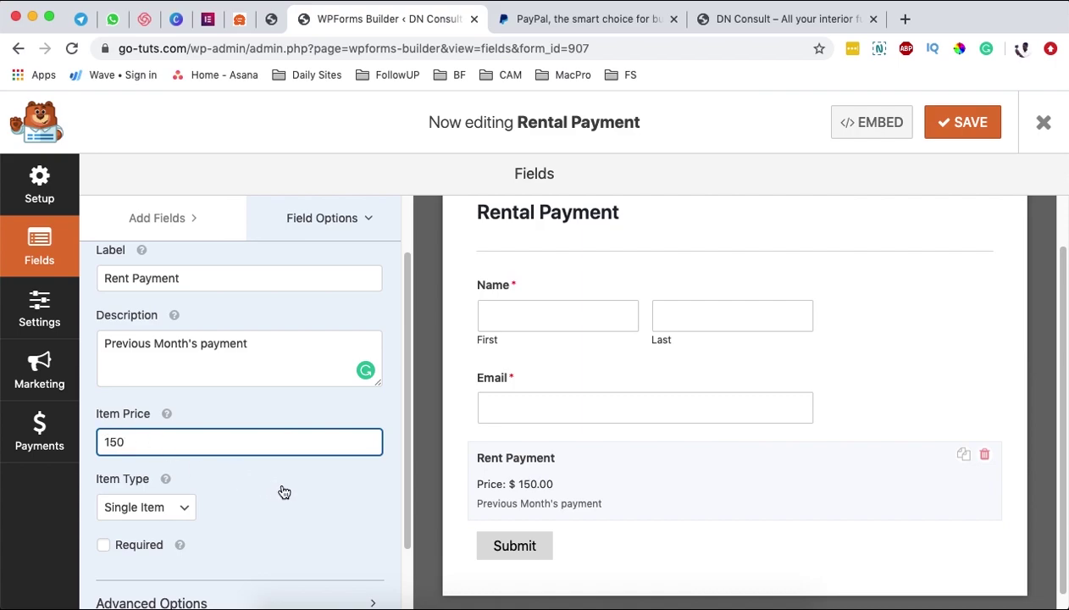
- Keep Rent Payment's item type as Single Item and mark the field required
{"action": "scroll", "coordinate": [279, 483], "scroll_direction": "down", "scroll_amount": 3}
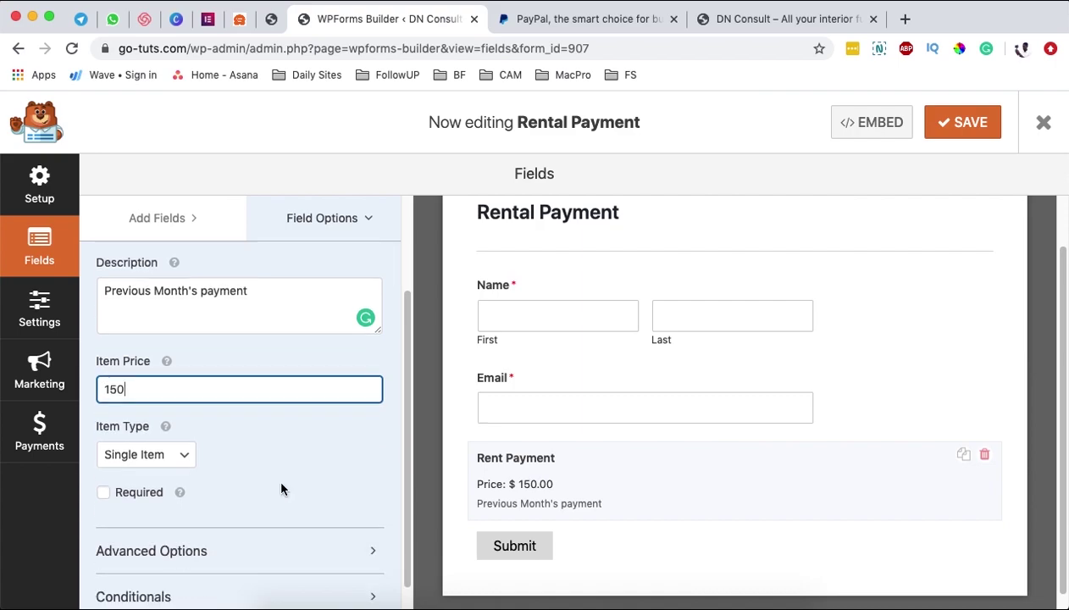
{"action": "left_click", "coordinate": [182, 464]}
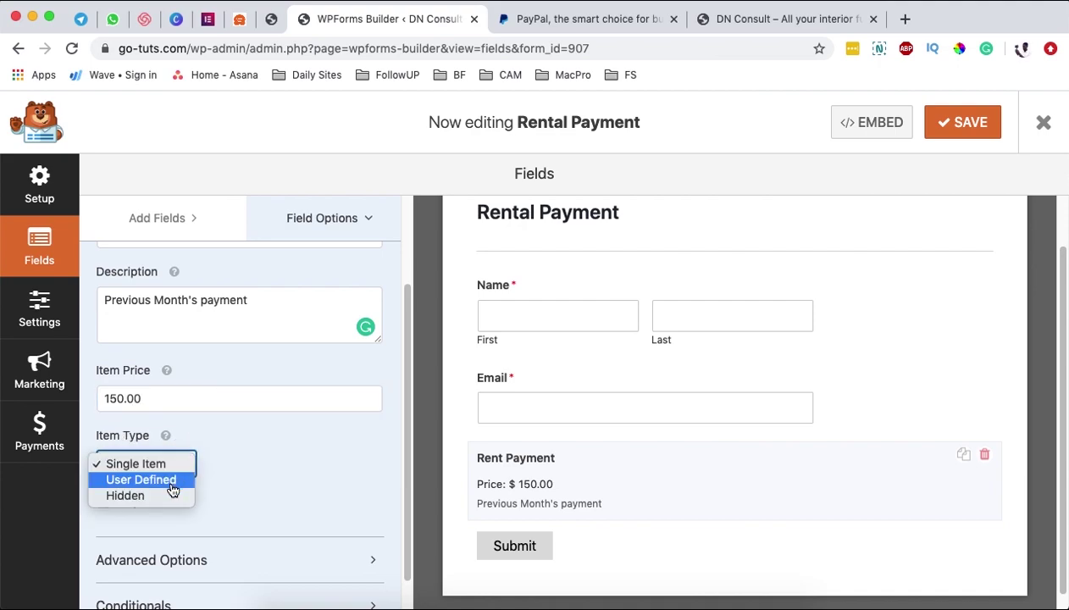
{"action": "left_click", "coordinate": [173, 481]}
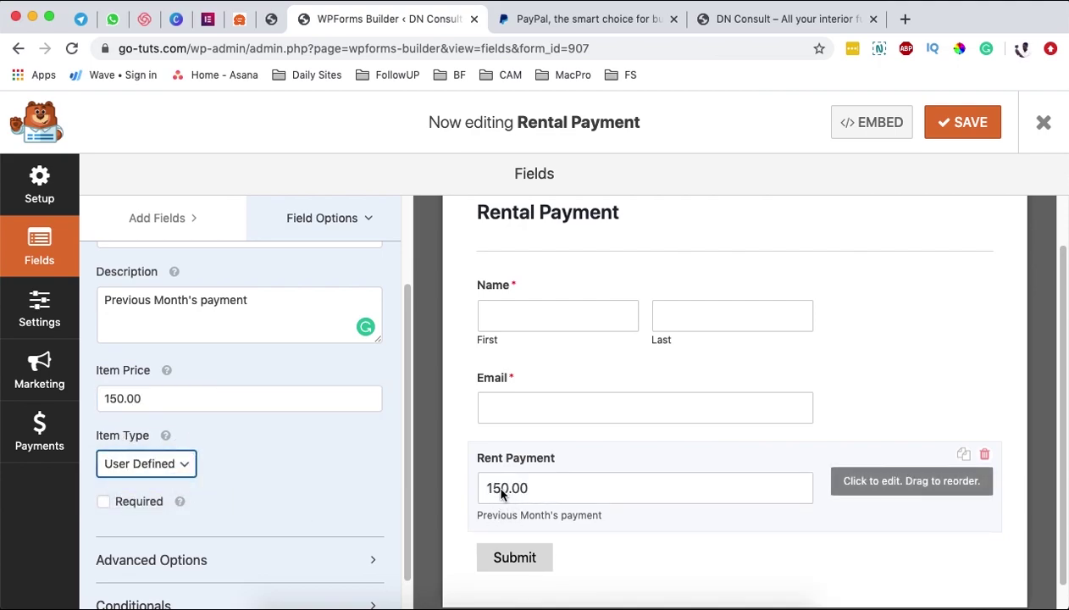
{"action": "left_click", "coordinate": [173, 466]}
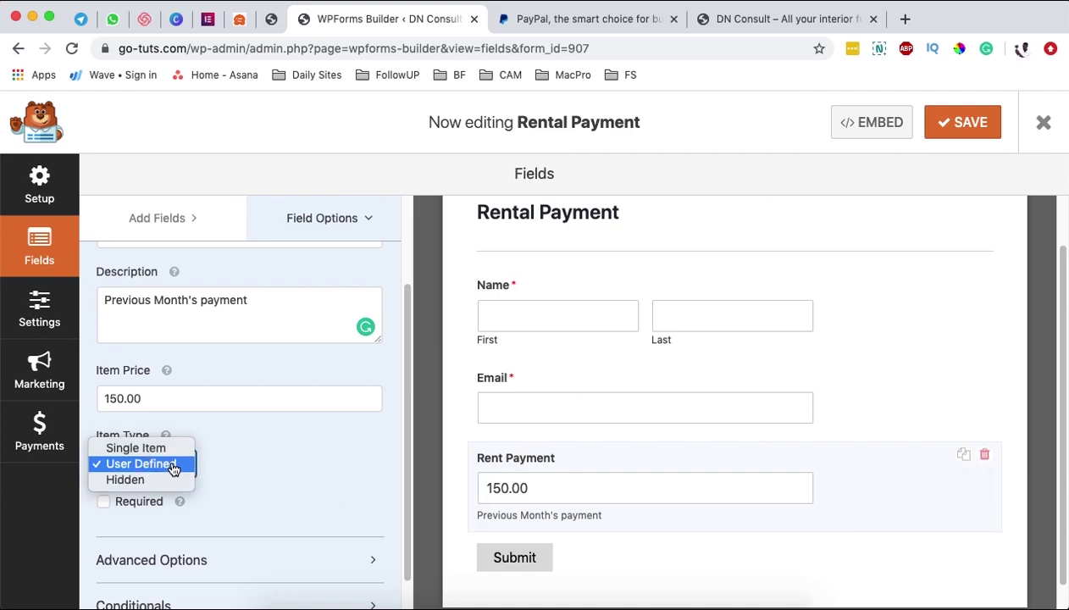
{"action": "left_click", "coordinate": [173, 480]}
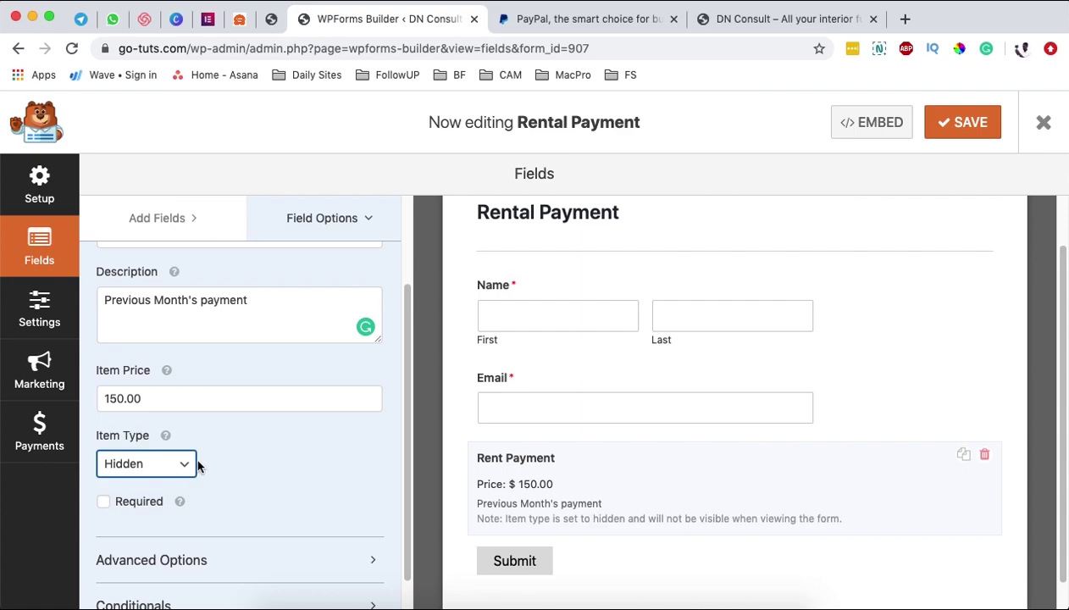
{"action": "left_click", "coordinate": [188, 465]}
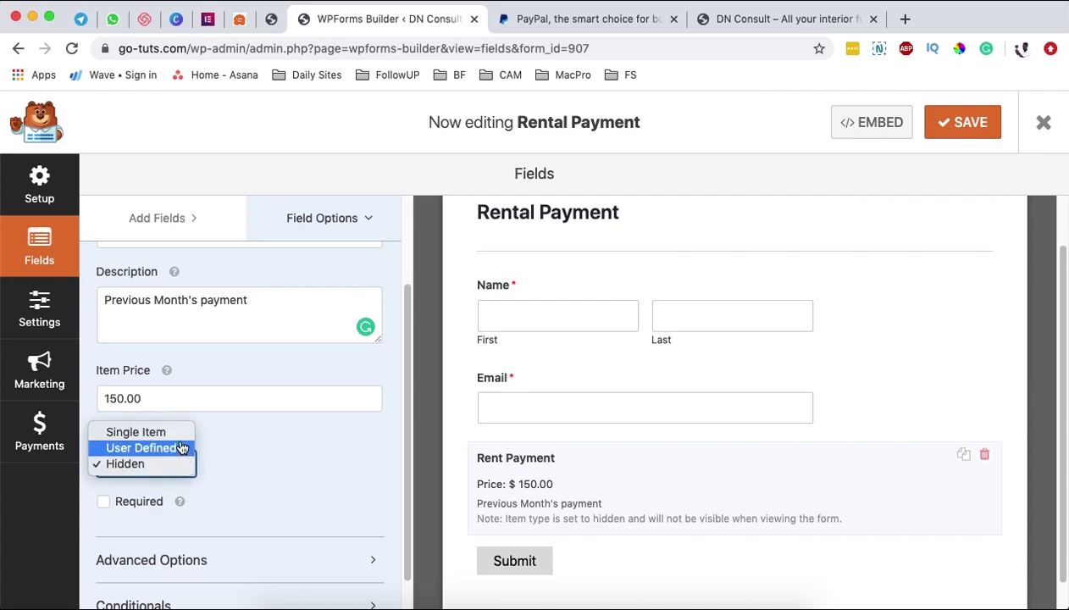
{"action": "key", "text": "Escape"}
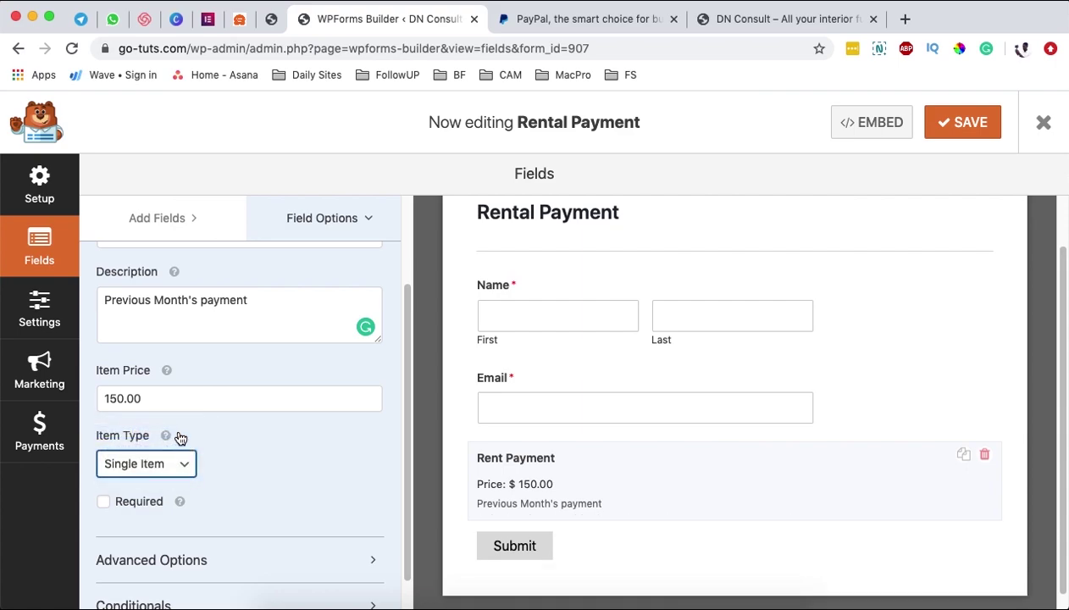
{"action": "left_click", "coordinate": [103, 502]}
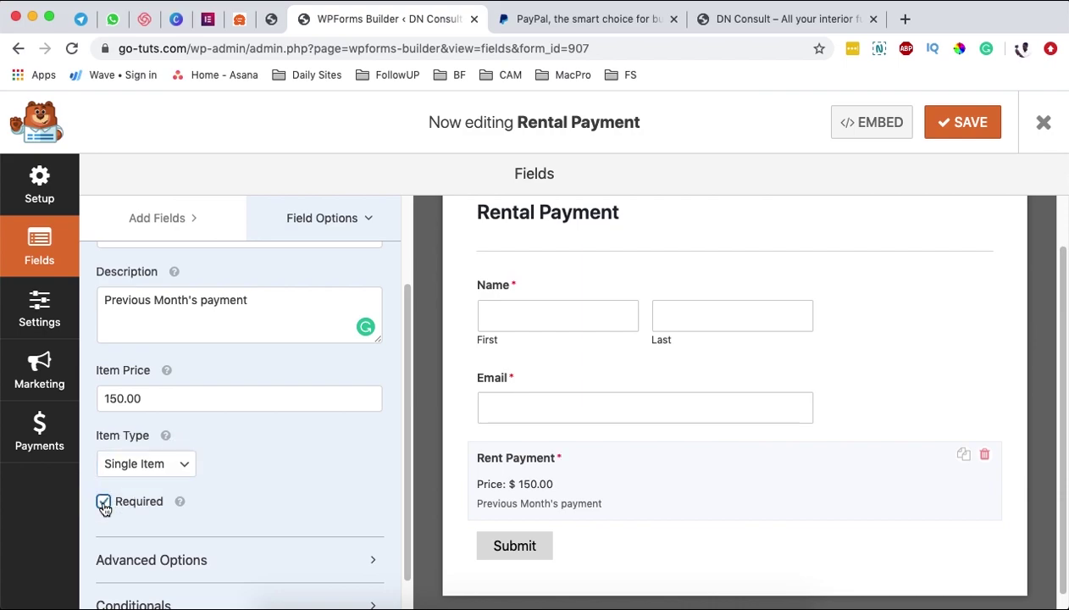
{"action": "scroll", "coordinate": [240, 500], "scroll_direction": "down", "scroll_amount": 1}
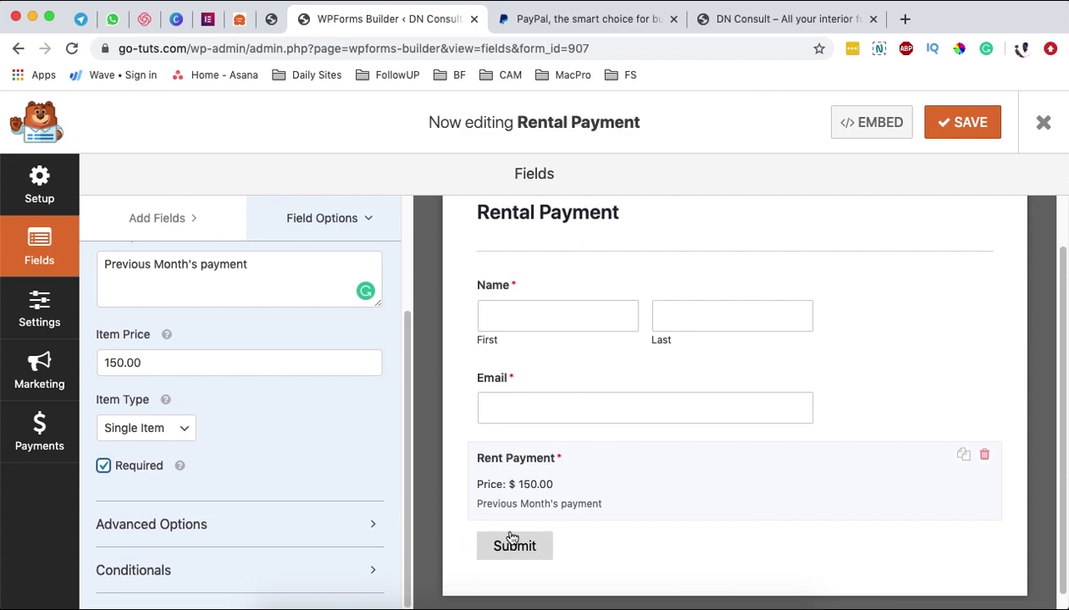
{"action": "left_click", "coordinate": [44, 311]}
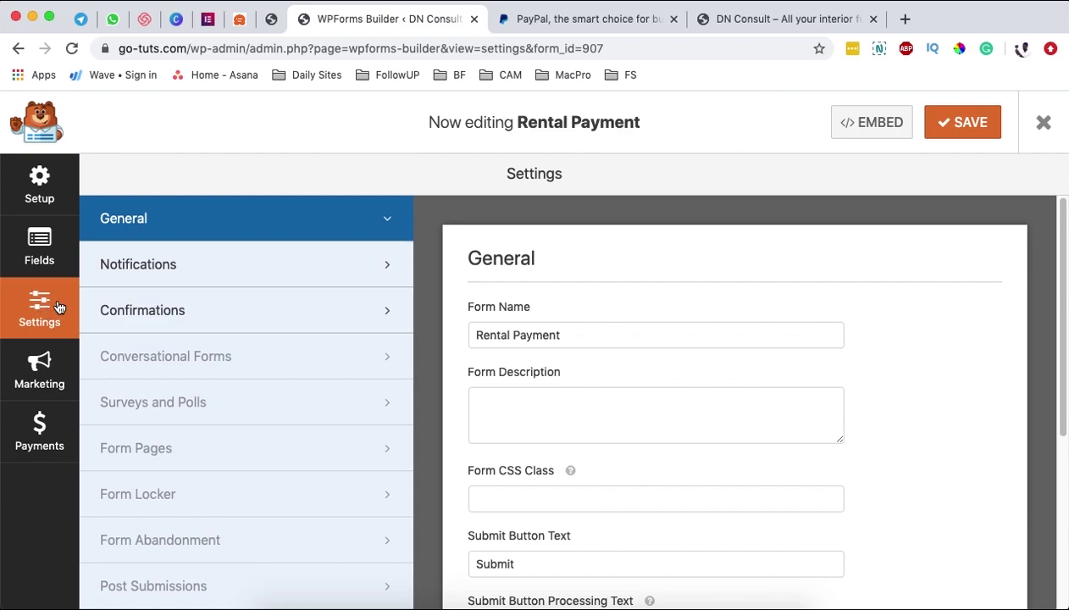
- Change the Submit Button Text to 'Pay Now'
{"action": "scroll", "coordinate": [490, 395], "scroll_direction": "down", "scroll_amount": 2}
{"action": "left_click_drag", "start_coordinate": [530, 464], "coordinate": [489, 446]}
{"action": "type", "text": "Pay Now"}
{"action": "key", "text": "Tab"}
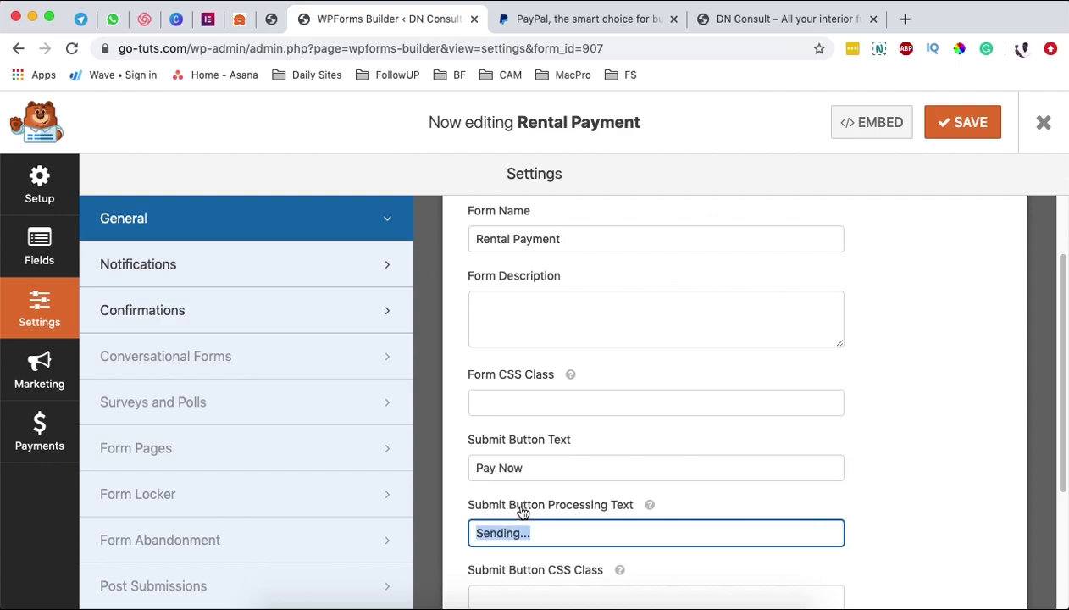
{"action": "left_click", "coordinate": [498, 534]}
- Leave the form's email Notifications set to On
{"action": "scroll", "coordinate": [482, 537], "scroll_direction": "up", "scroll_amount": 1}
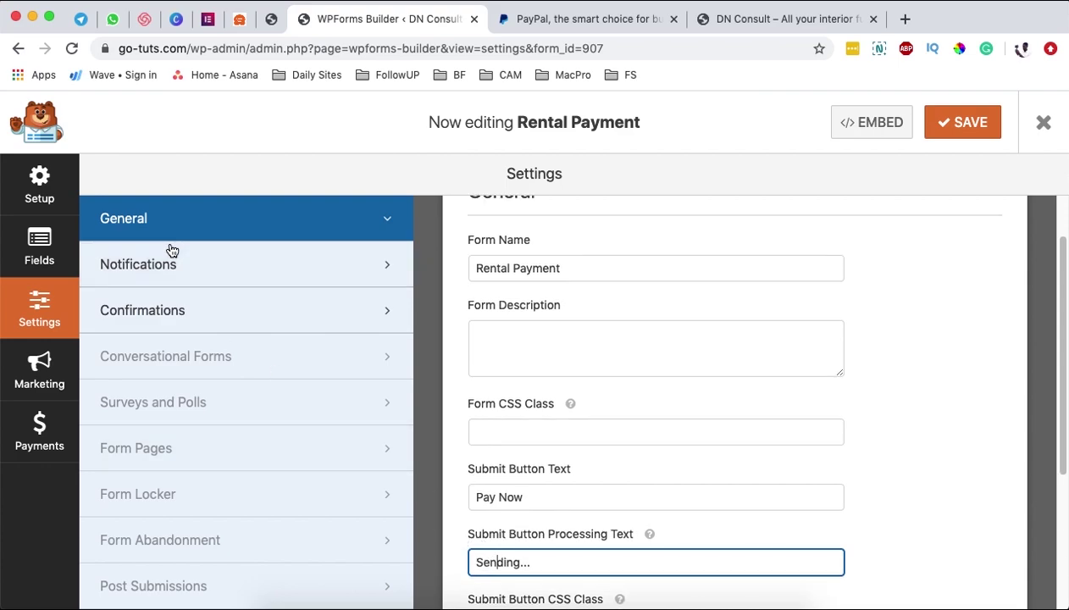
{"action": "left_click", "coordinate": [133, 270]}
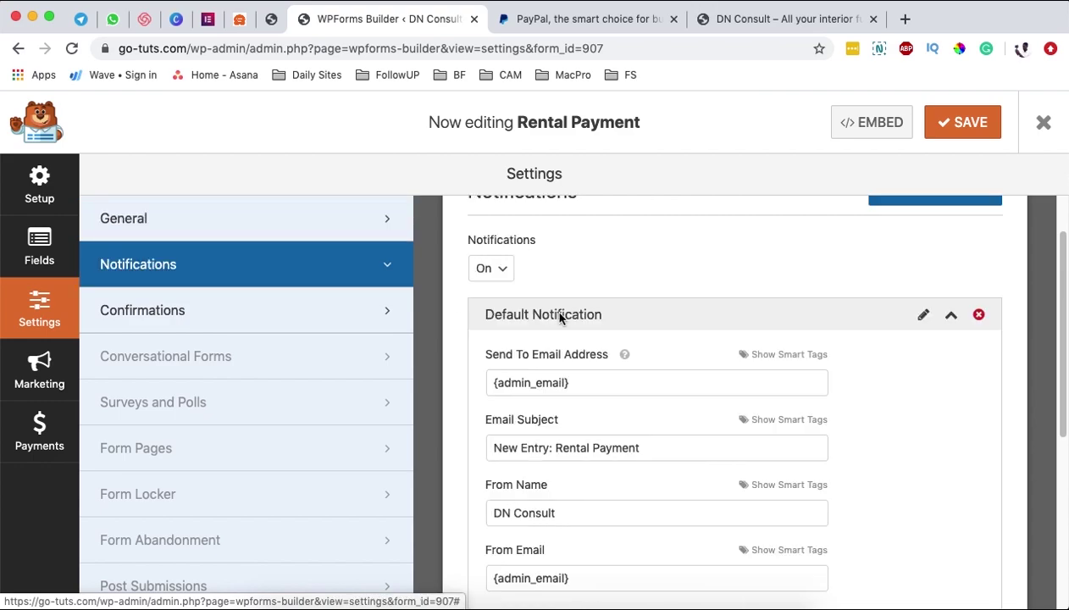
{"action": "scroll", "coordinate": [699, 334], "scroll_direction": "up", "scroll_amount": 1}
{"action": "scroll", "coordinate": [655, 374], "scroll_direction": "down", "scroll_amount": 2}
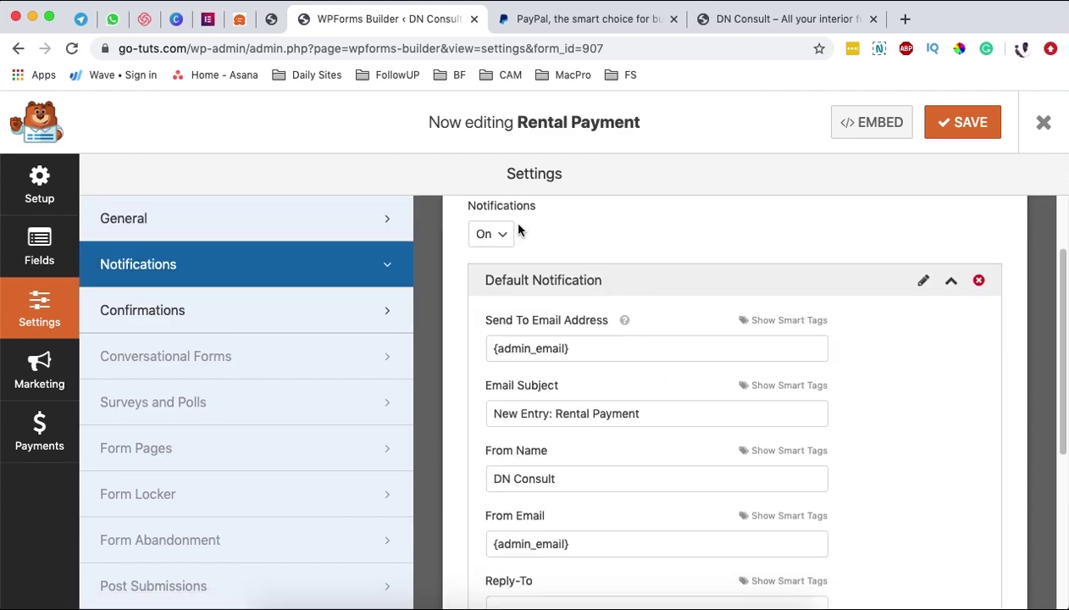
{"action": "left_click", "coordinate": [493, 237]}
{"action": "left_click", "coordinate": [489, 249]}
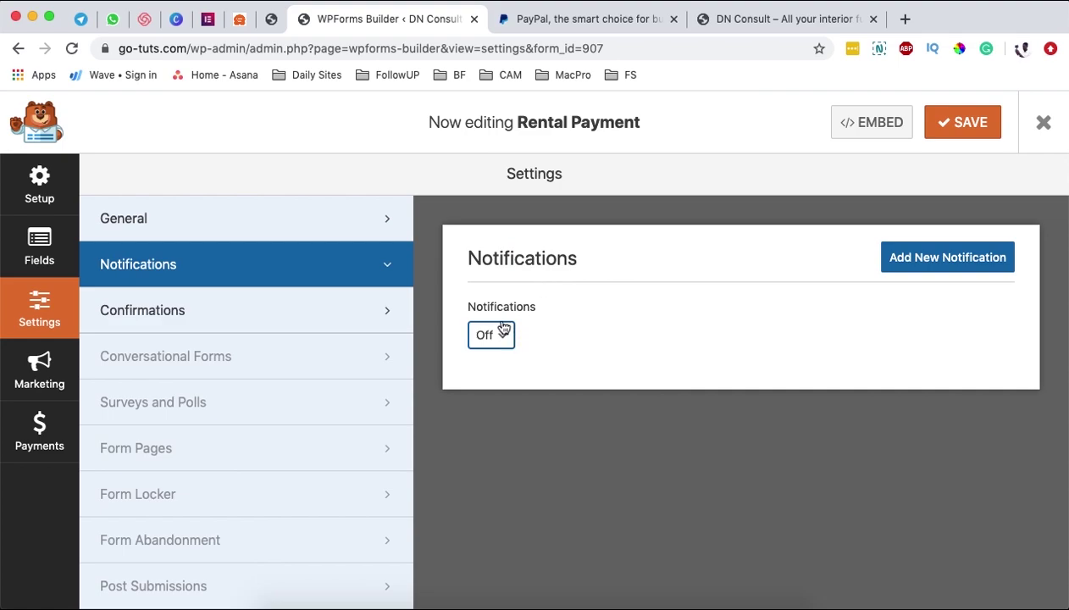
{"action": "left_click", "coordinate": [503, 336]}
{"action": "left_click", "coordinate": [496, 317]}
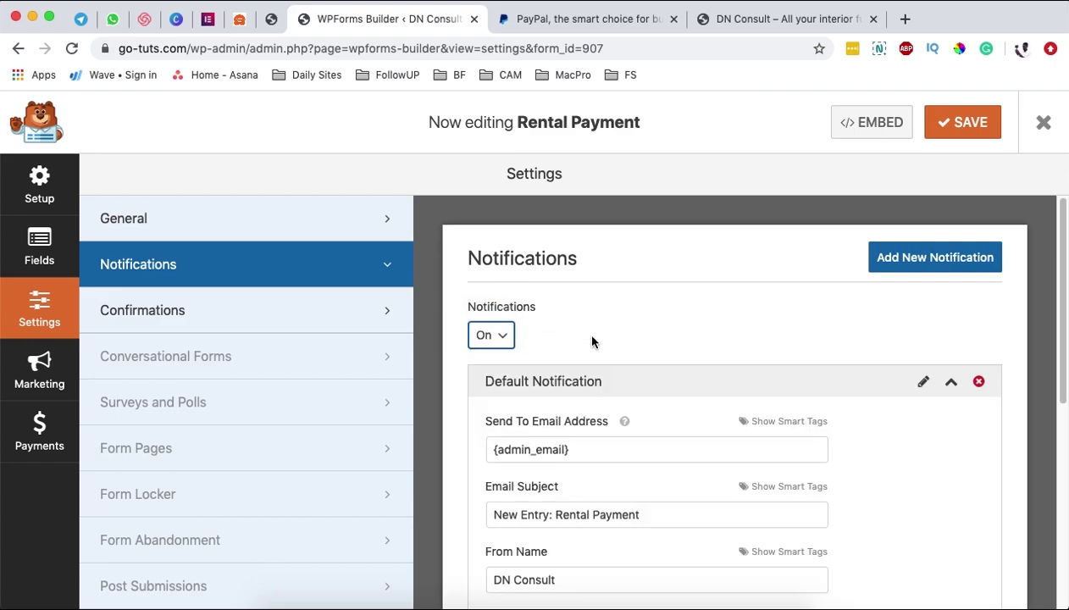
{"action": "scroll", "coordinate": [612, 373], "scroll_direction": "down", "scroll_amount": 2}
{"action": "scroll", "coordinate": [614, 361], "scroll_direction": "down", "scroll_amount": 1}
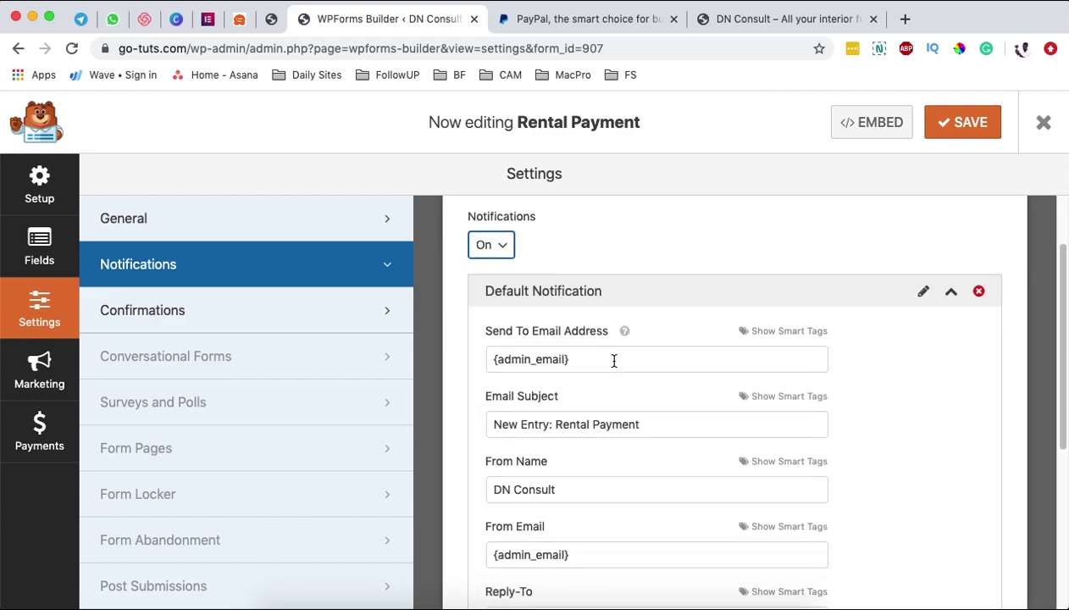
{"action": "scroll", "coordinate": [615, 361], "scroll_direction": "down", "scroll_amount": 1}
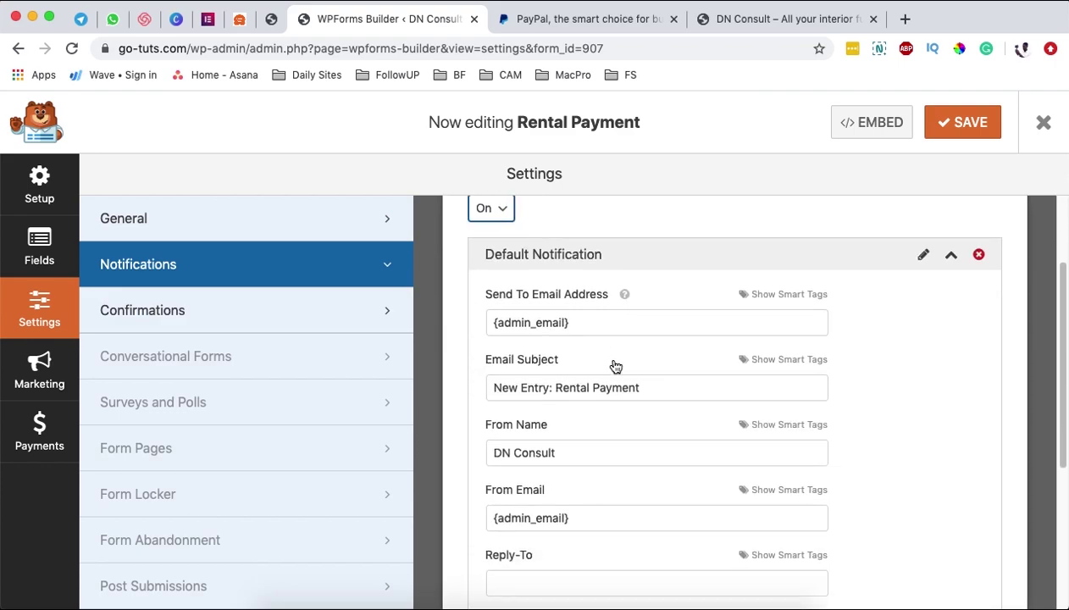
{"action": "left_click", "coordinate": [170, 316]}
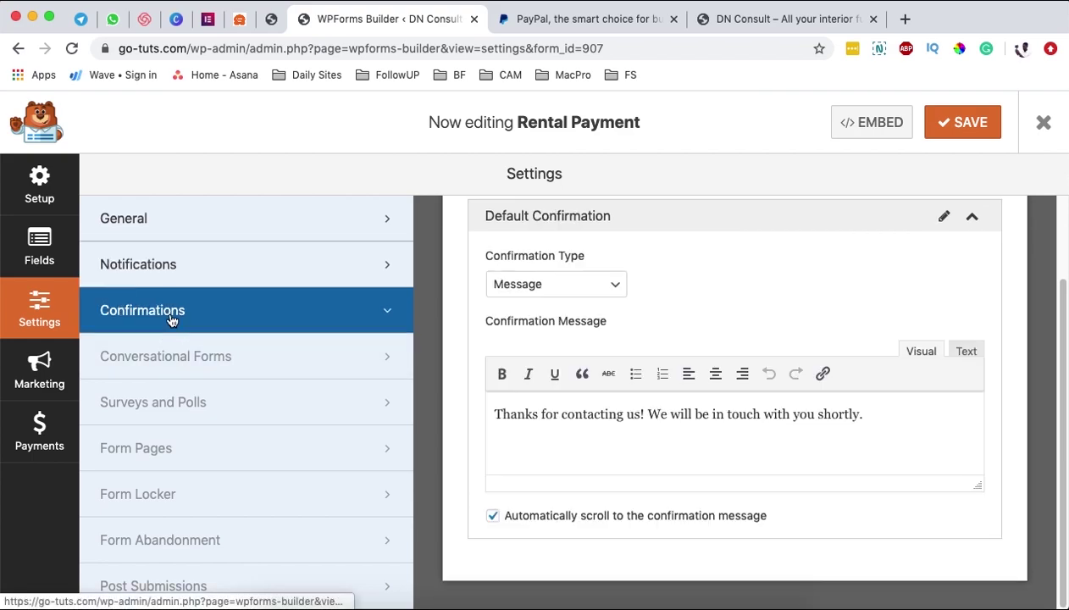
- Keep the Confirmation Type as Message after trying Page and Redirect
{"action": "left_click", "coordinate": [563, 286]}
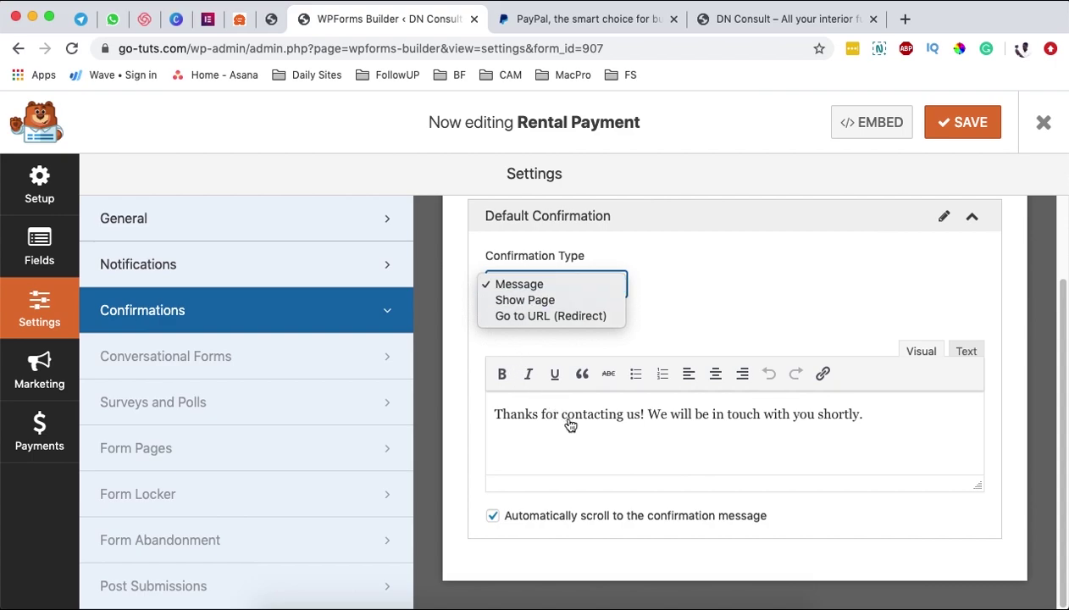
{"action": "left_click", "coordinate": [526, 301]}
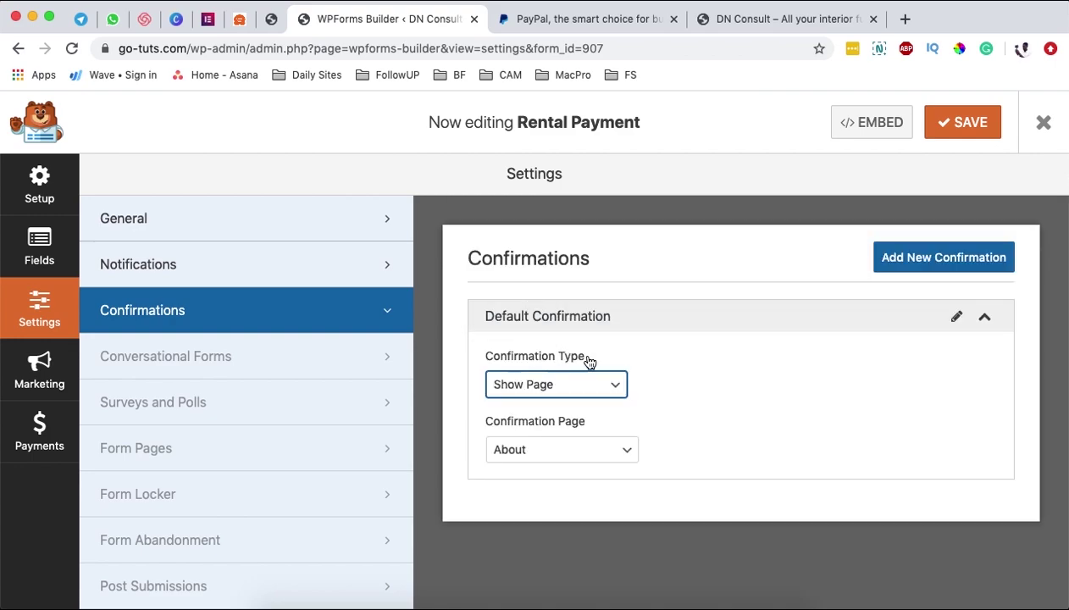
{"action": "left_click", "coordinate": [573, 388]}
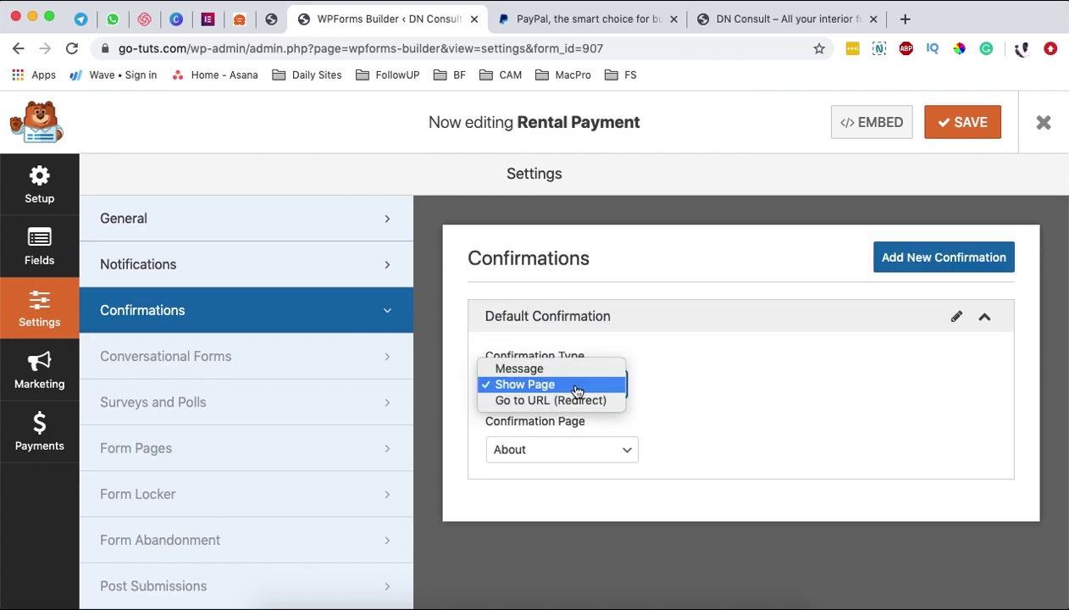
{"action": "left_click", "coordinate": [607, 402]}
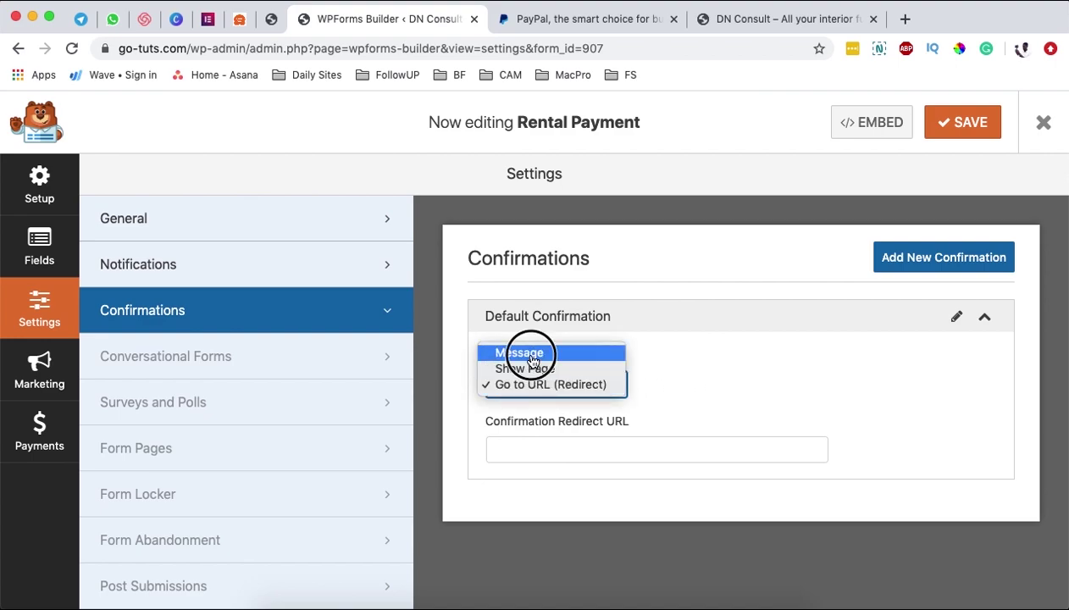
{"action": "left_click", "coordinate": [517, 353]}
- Change the confirmation message text to 'Thanks for your payment!'
{"action": "scroll", "coordinate": [640, 430], "scroll_direction": "down", "scroll_amount": 1}
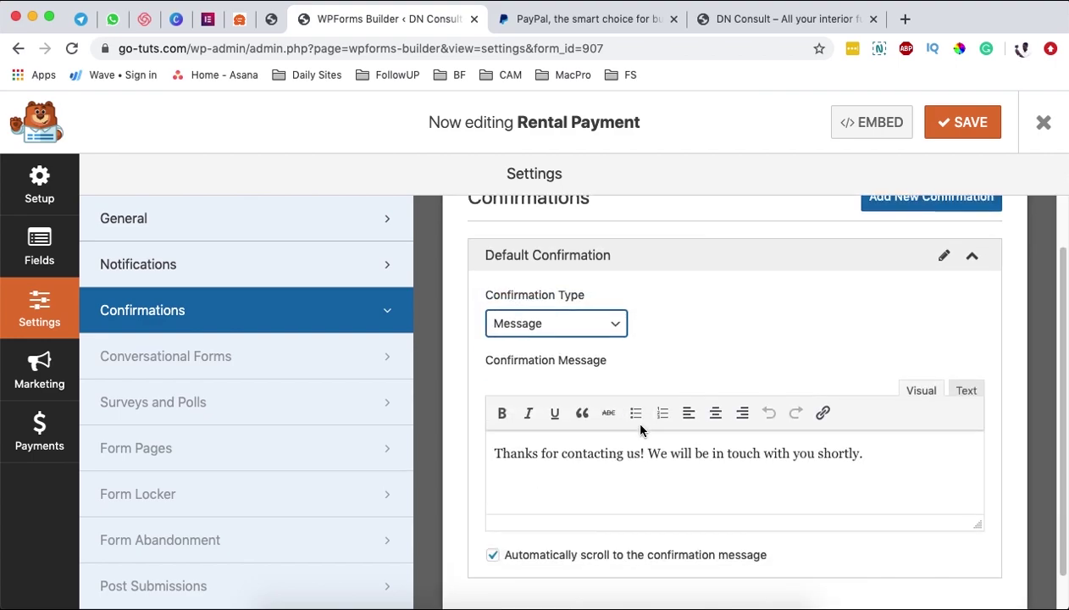
{"action": "double_click", "coordinate": [583, 457]}
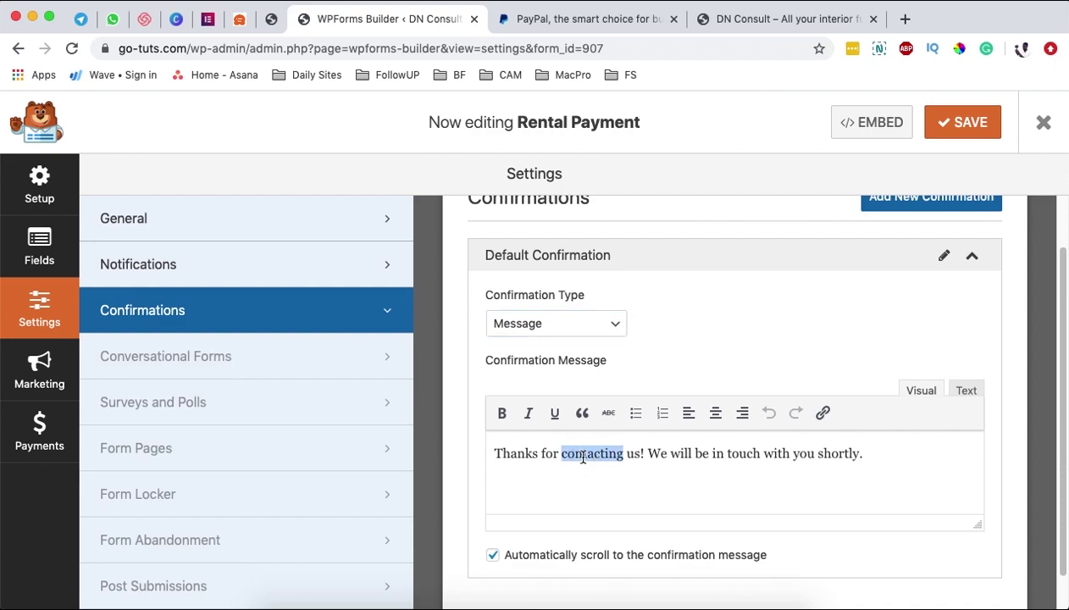
{"action": "type", "text": "your payment"}
{"action": "key", "text": "super+shift+Right"}
{"action": "type", "text": "!"}
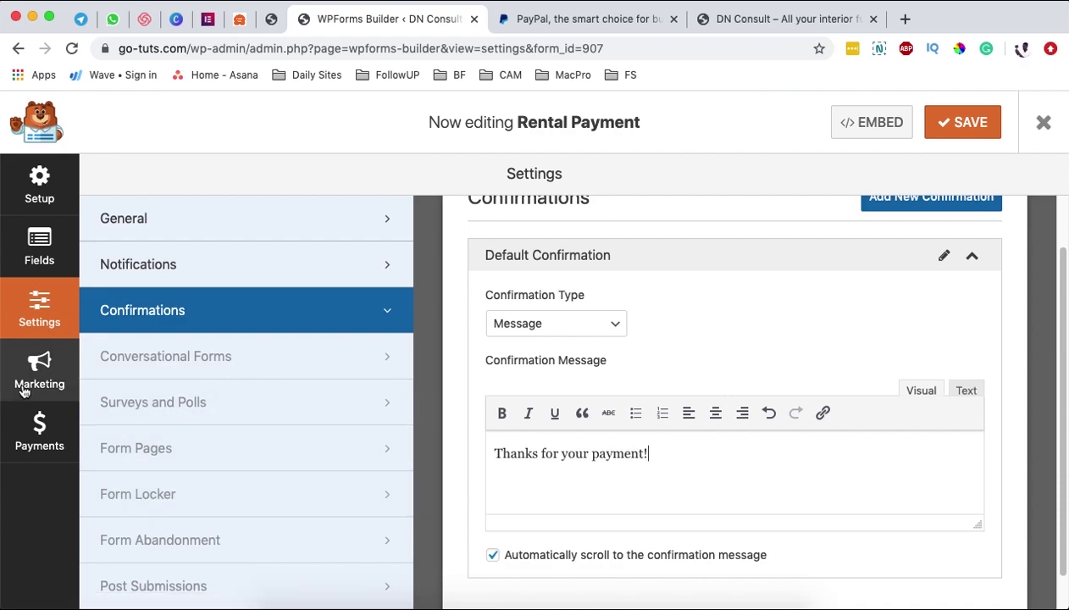
{"action": "left_click", "coordinate": [27, 434]}
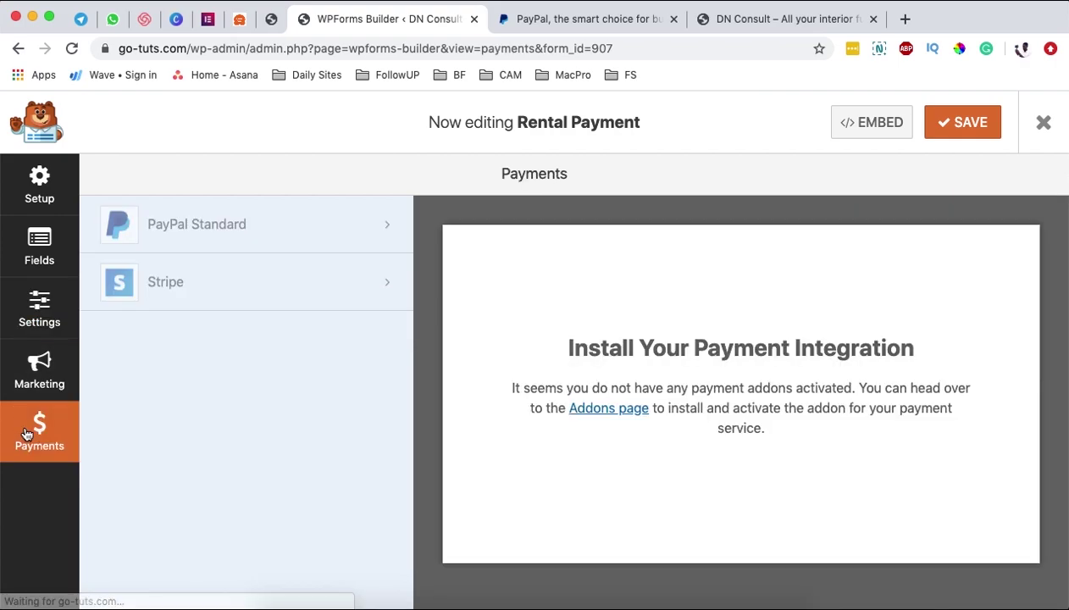
- Install and activate the PayPal Standard addon, saving and refreshing the form builder
{"action": "left_click", "coordinate": [203, 231]}
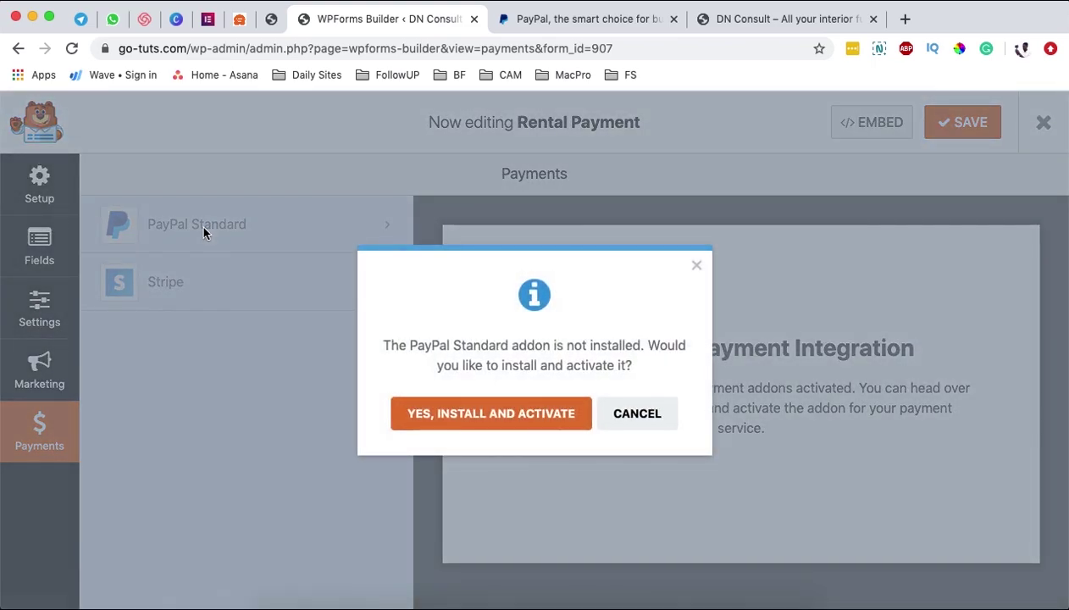
{"action": "left_click", "coordinate": [514, 418]}
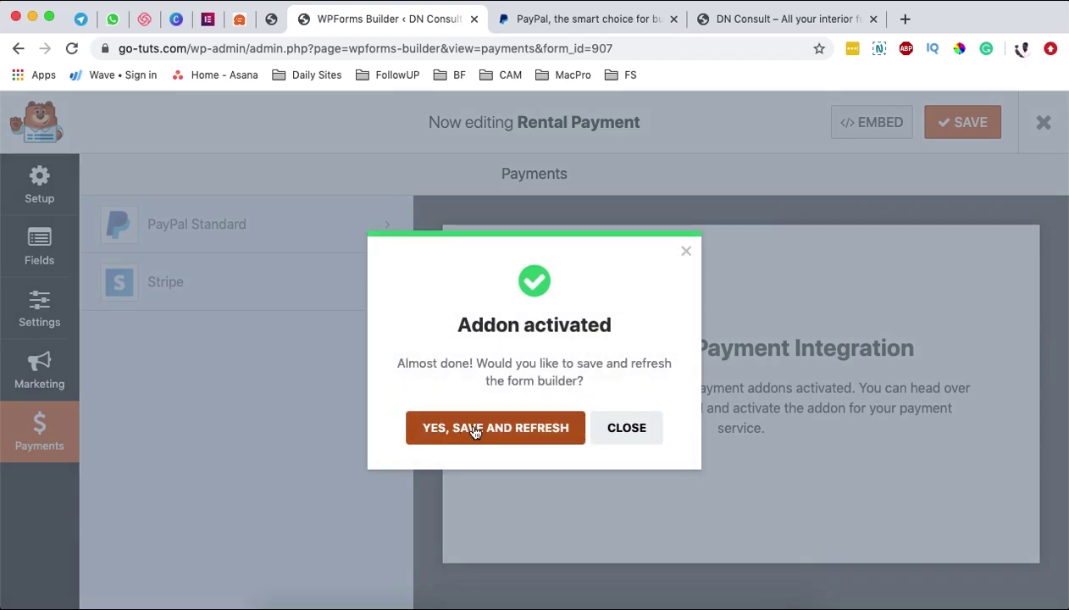
{"action": "left_click", "coordinate": [476, 431]}
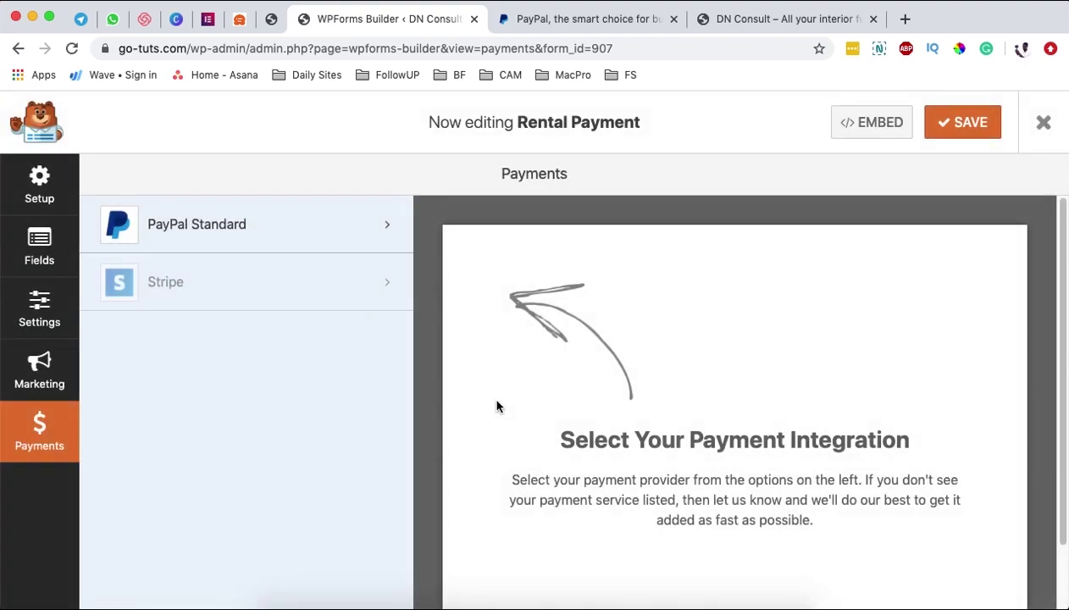
{"action": "left_click", "coordinate": [218, 224]}
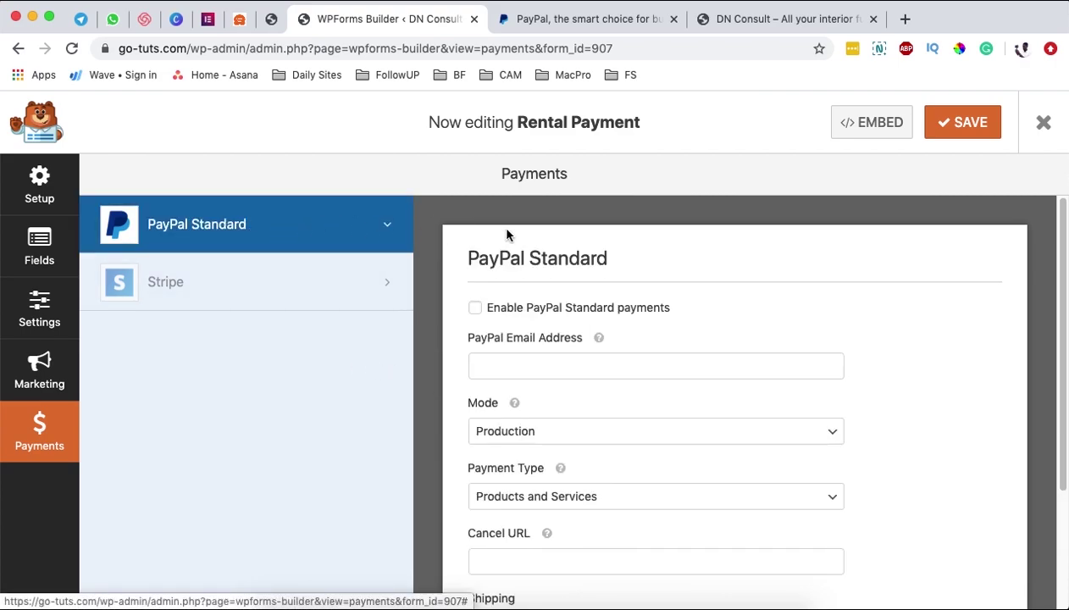
- Enable PayPal Standard with the account e-mail autofilled, Production mode, and Products and Services type
{"action": "left_click", "coordinate": [476, 310]}
{"action": "left_click", "coordinate": [510, 367]}
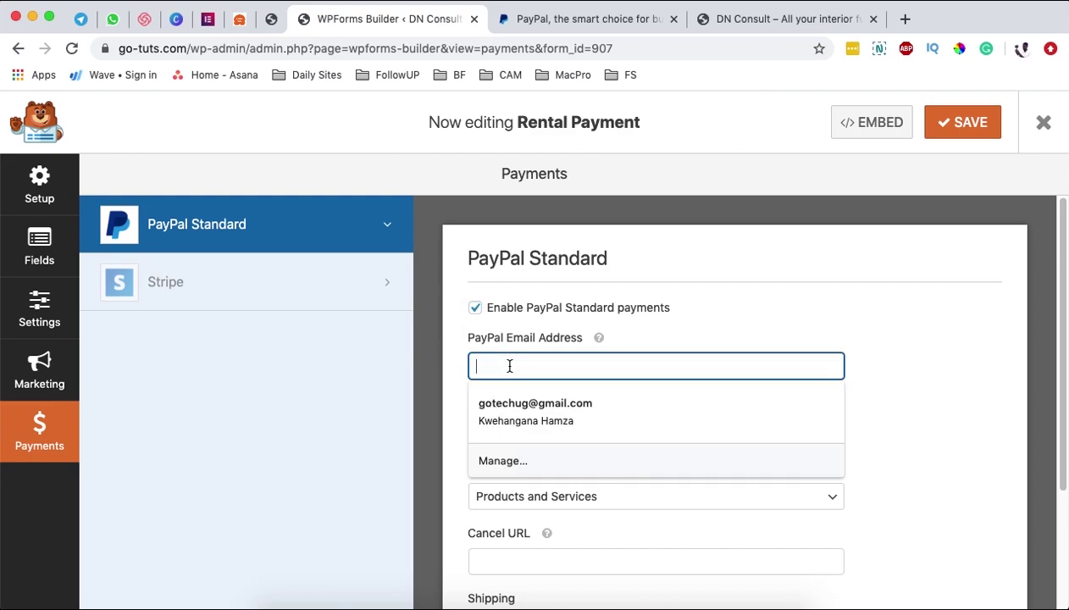
{"action": "left_click", "coordinate": [535, 407]}
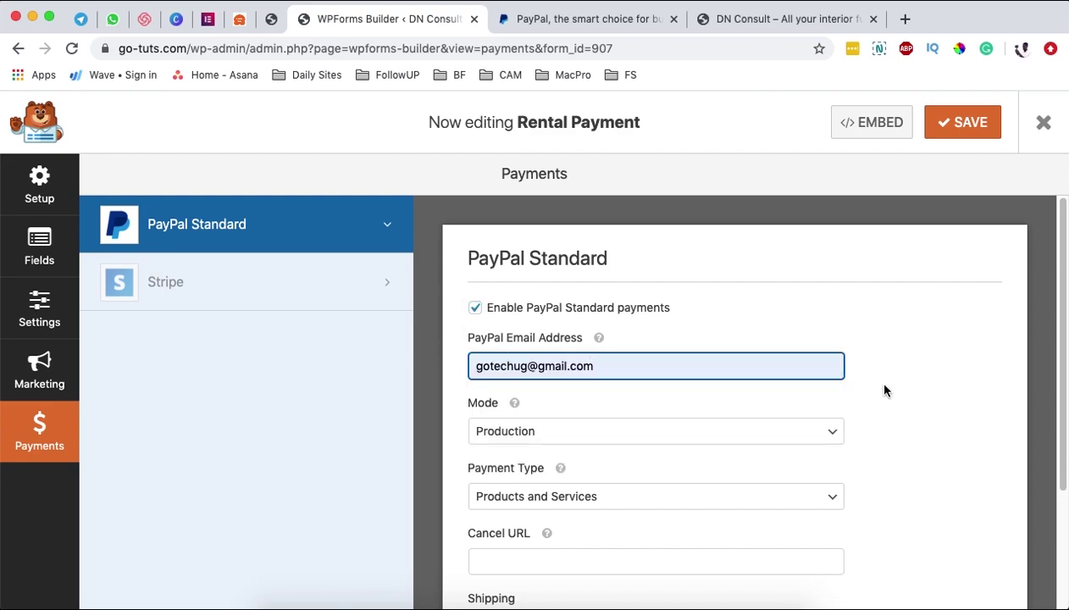
{"action": "left_click", "coordinate": [502, 434]}
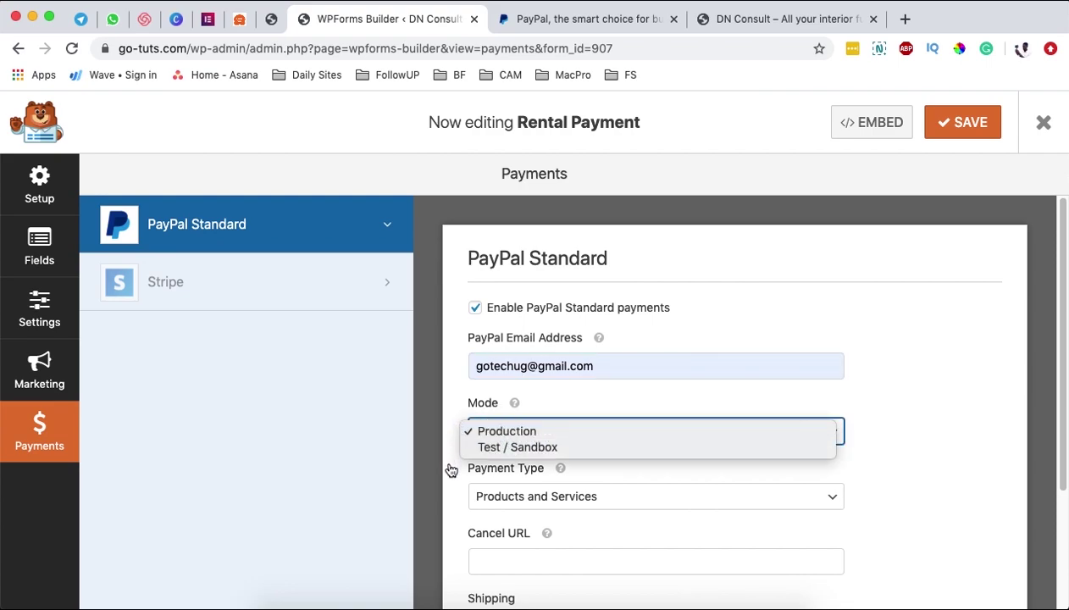
{"action": "left_click", "coordinate": [513, 433]}
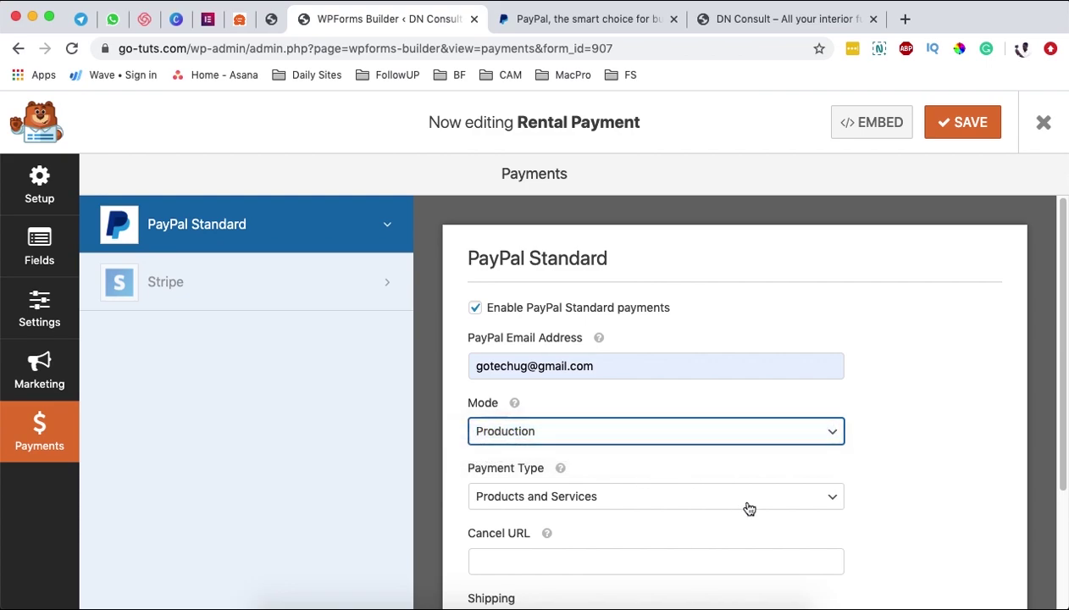
{"action": "scroll", "coordinate": [933, 452], "scroll_direction": "down", "scroll_amount": 1}
{"action": "scroll", "coordinate": [934, 452], "scroll_direction": "down", "scroll_amount": 3}
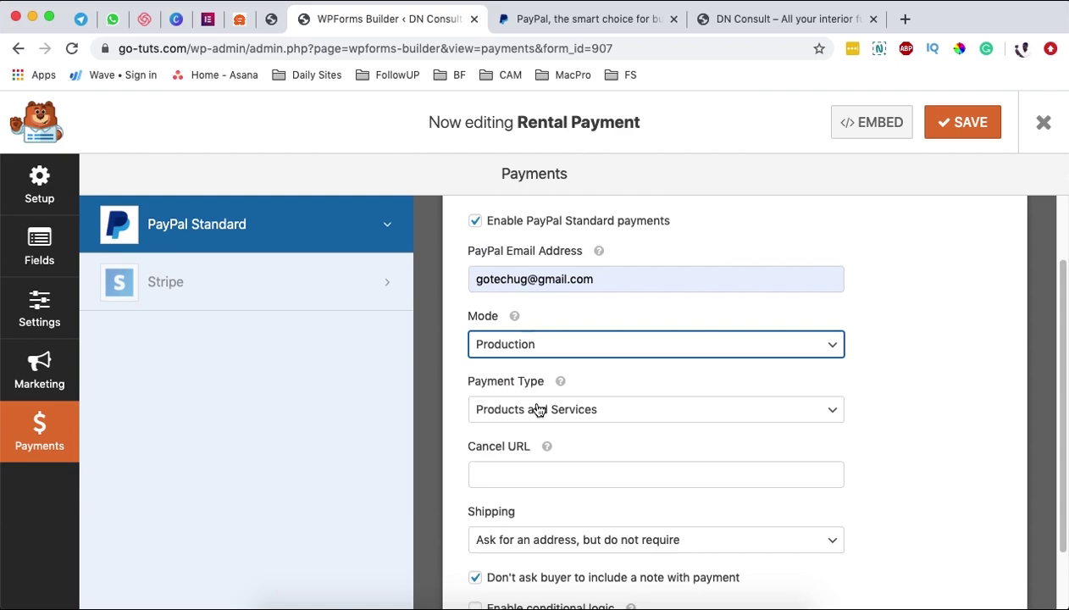
{"action": "left_click", "coordinate": [538, 410]}
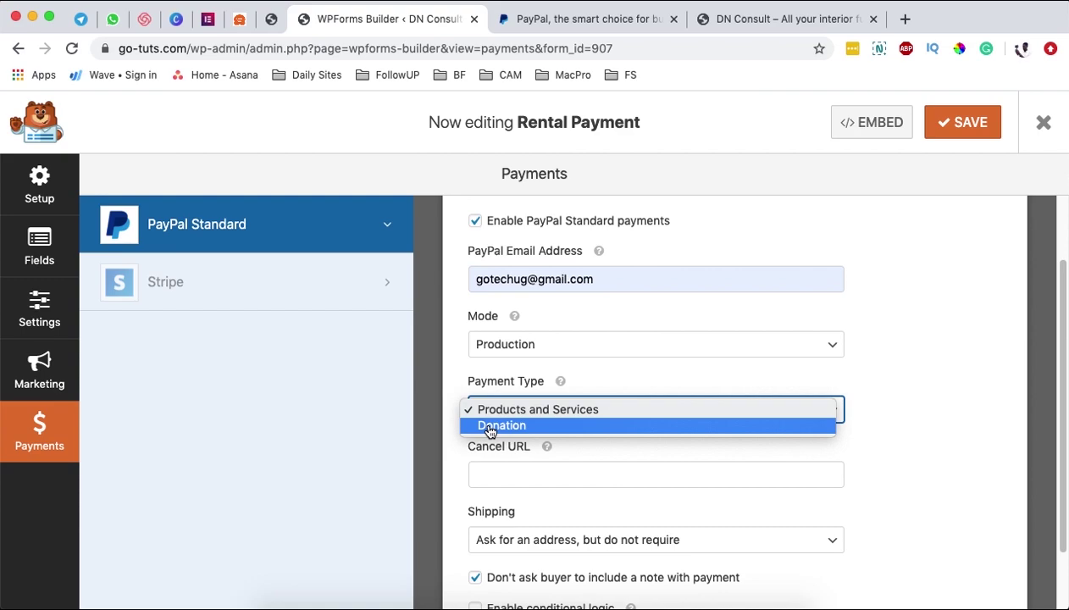
{"action": "left_click", "coordinate": [460, 474]}
{"action": "left_click", "coordinate": [523, 473]}
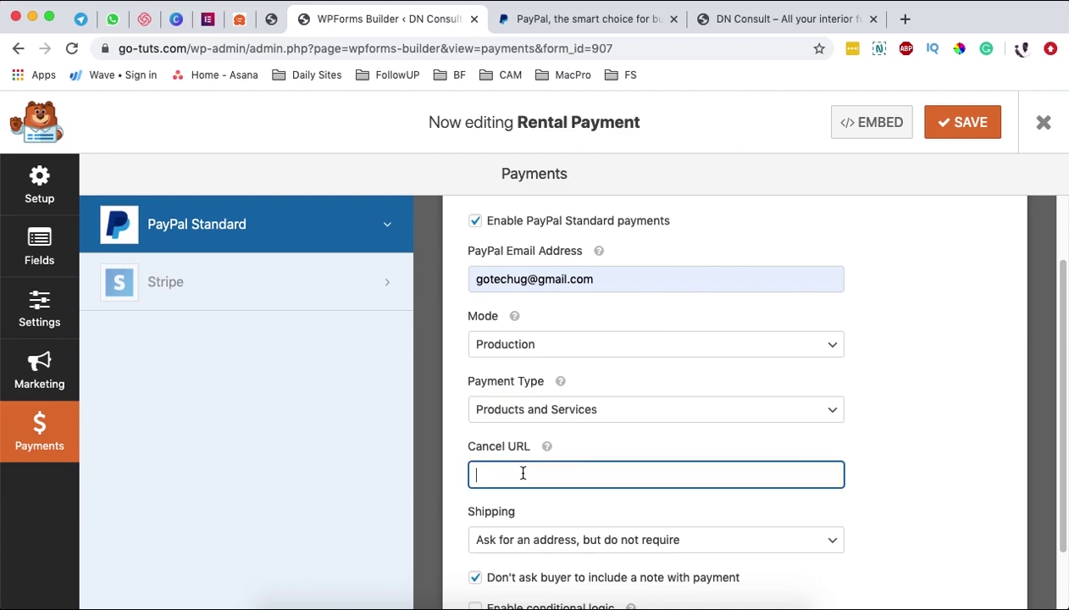
{"action": "left_click", "coordinate": [783, 20]}
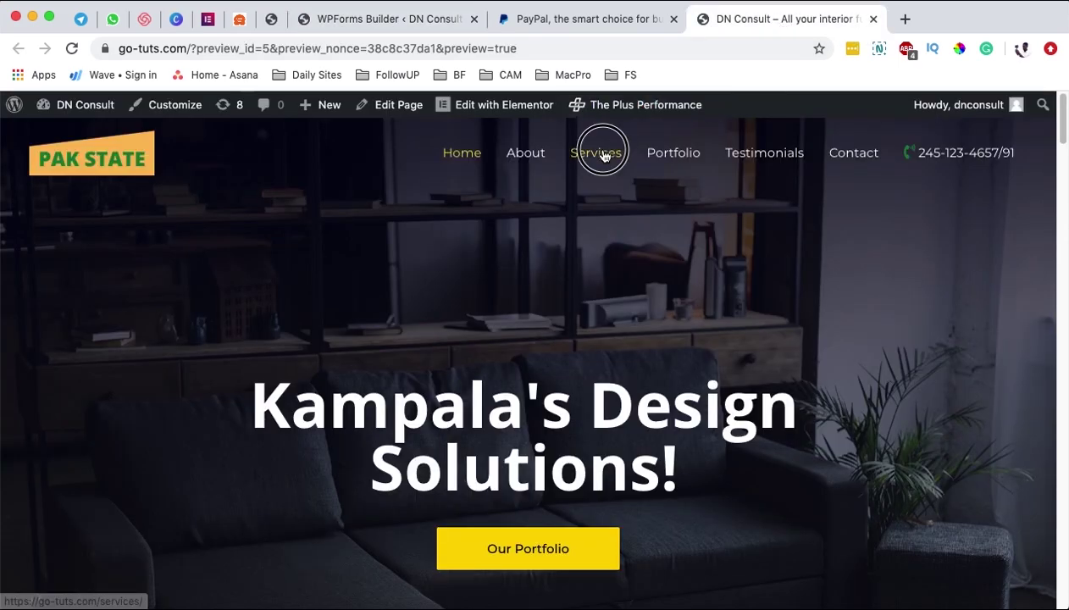
{"action": "left_click", "coordinate": [398, 48]}
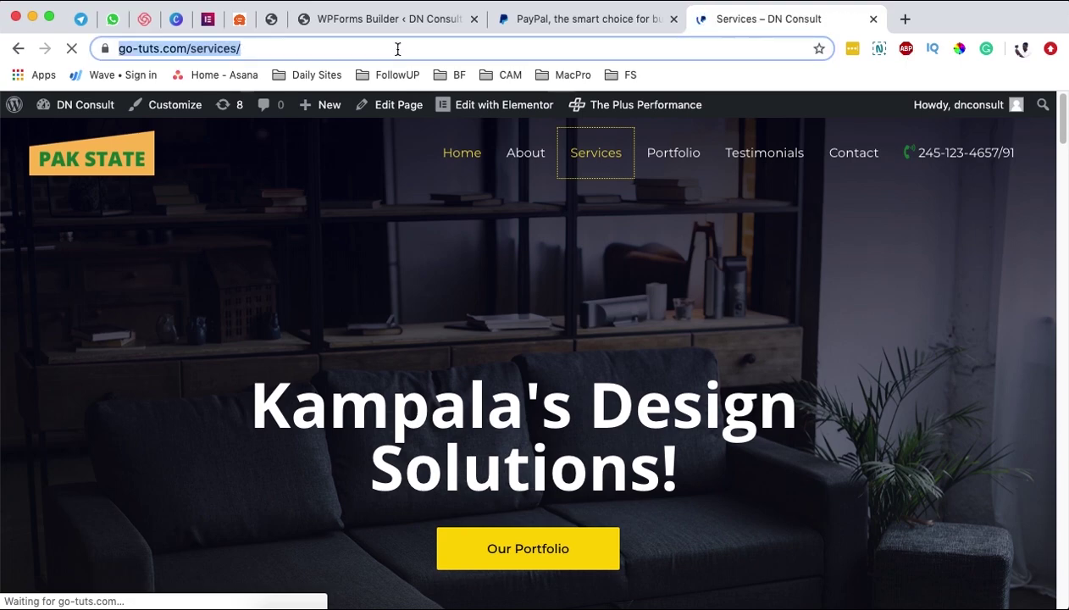
{"action": "left_click", "coordinate": [424, 19]}
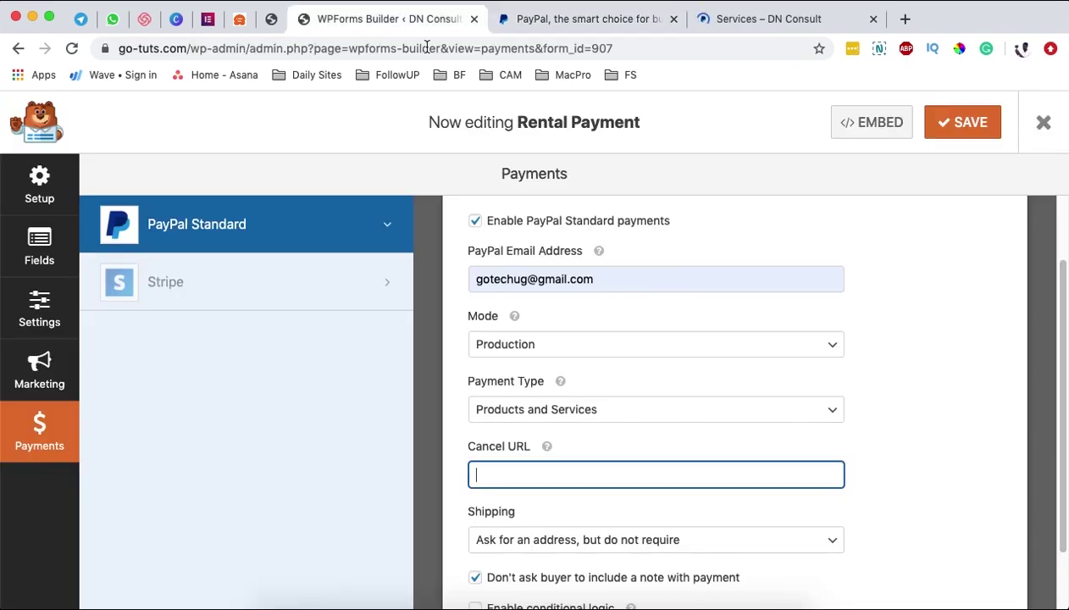
{"action": "type", "text": "https://go-tuts.com/services/"}
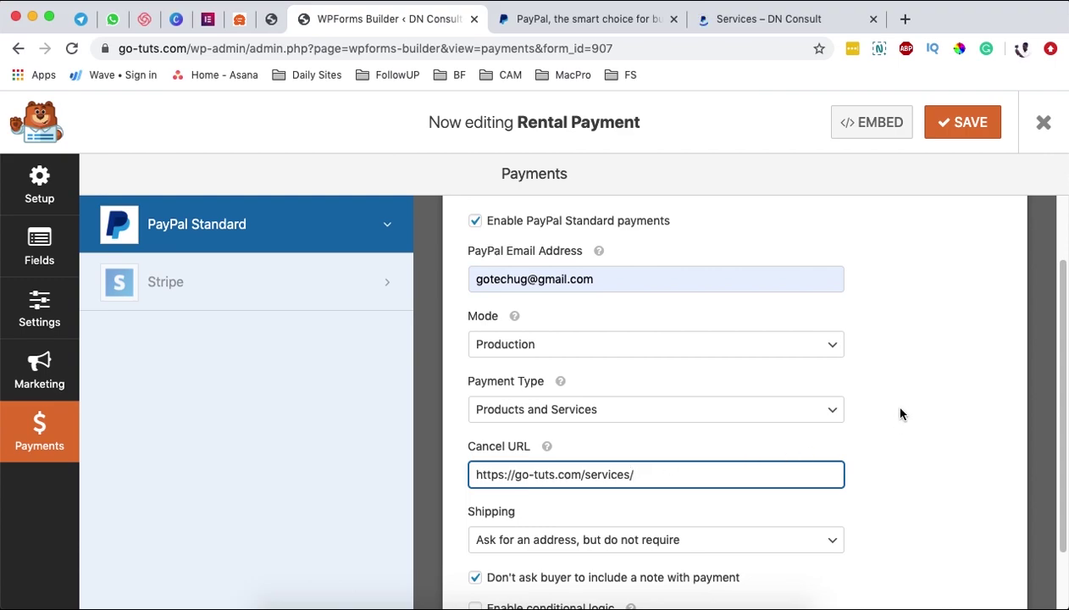
- Set Shipping to 'Don't ask for an address' and save the form
{"action": "scroll", "coordinate": [900, 382], "scroll_direction": "down", "scroll_amount": 2}
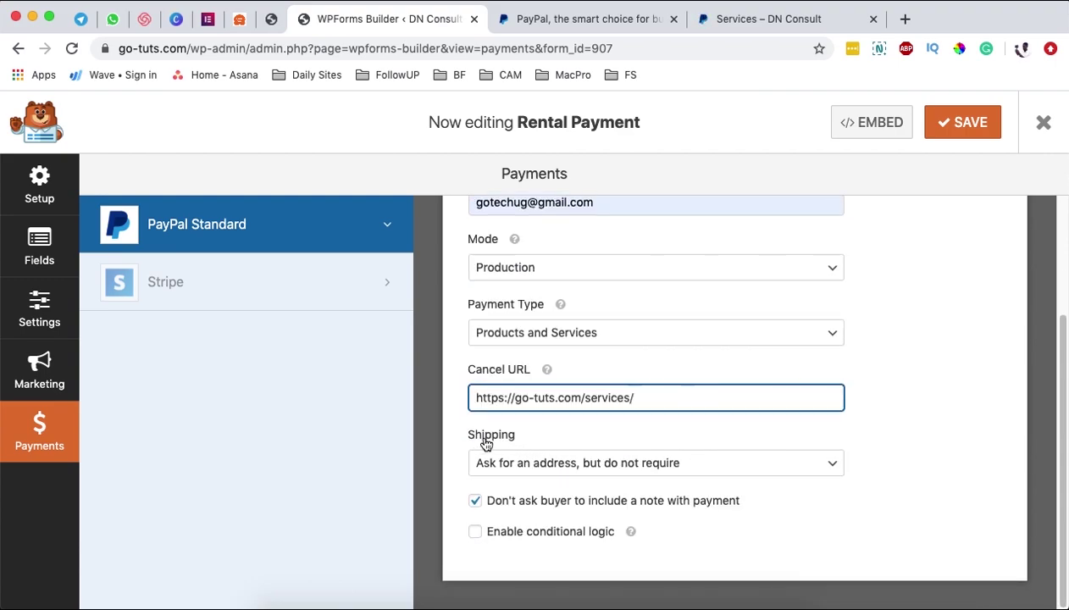
{"action": "left_click", "coordinate": [517, 471]}
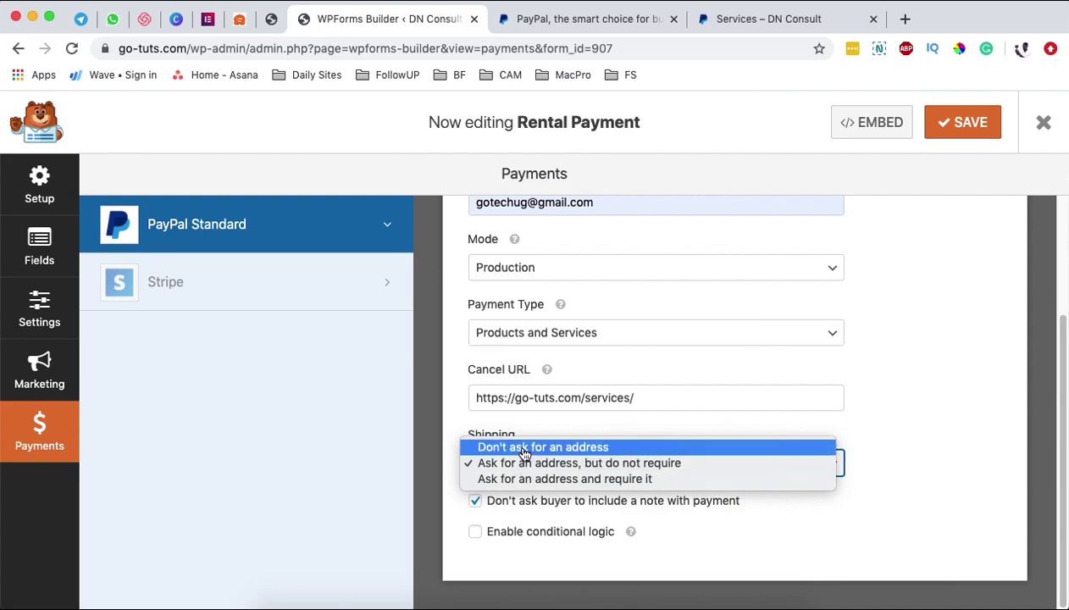
{"action": "left_click", "coordinate": [524, 455]}
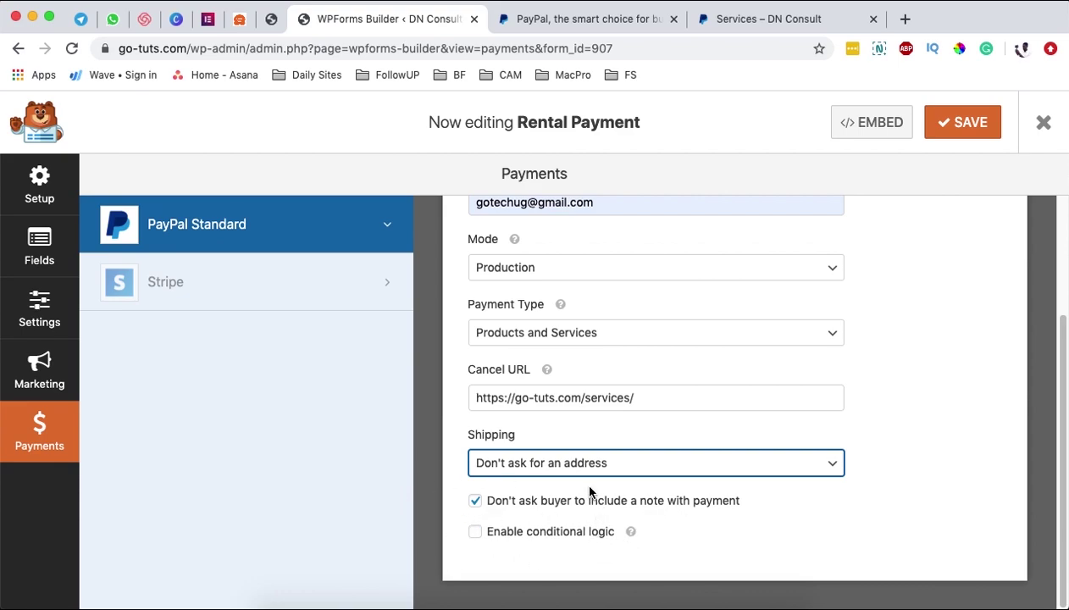
{"action": "scroll", "coordinate": [923, 395], "scroll_direction": "up", "scroll_amount": 4}
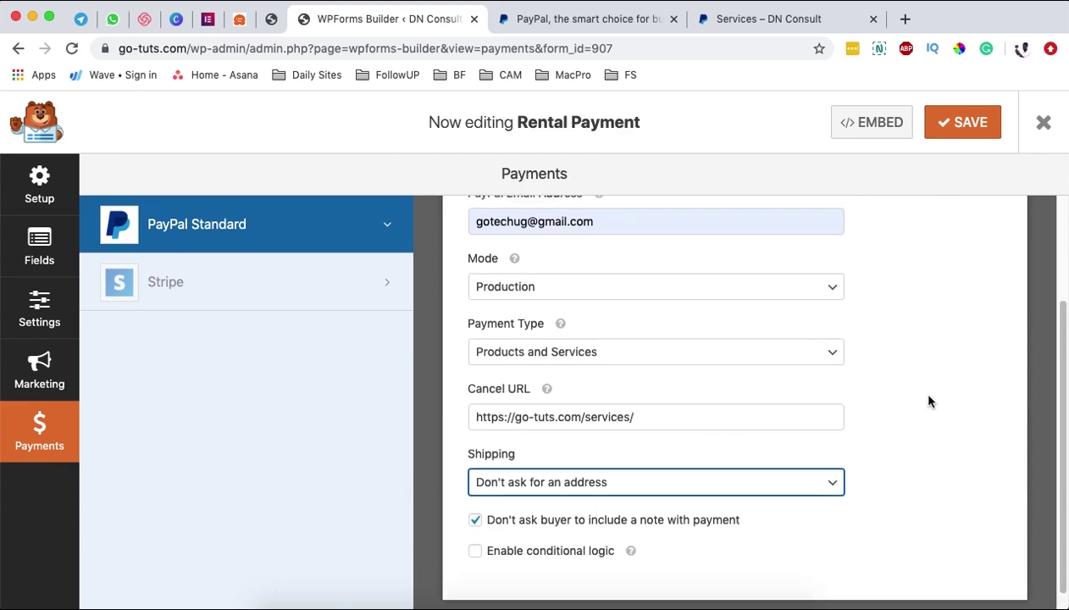
{"action": "left_click", "coordinate": [967, 129]}
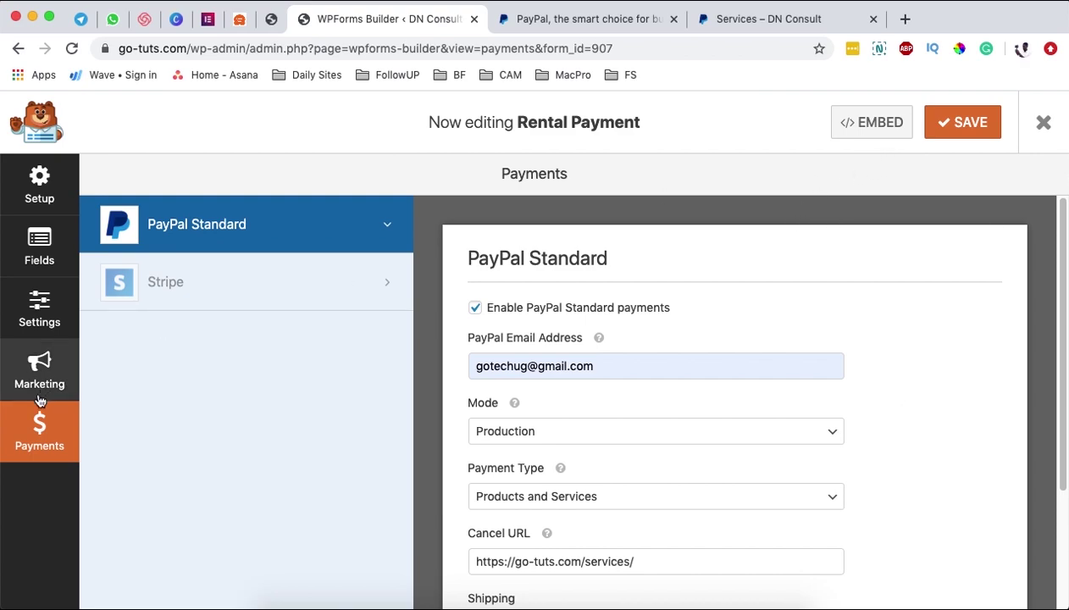
{"action": "scroll", "coordinate": [856, 318], "scroll_direction": "down", "scroll_amount": 2}
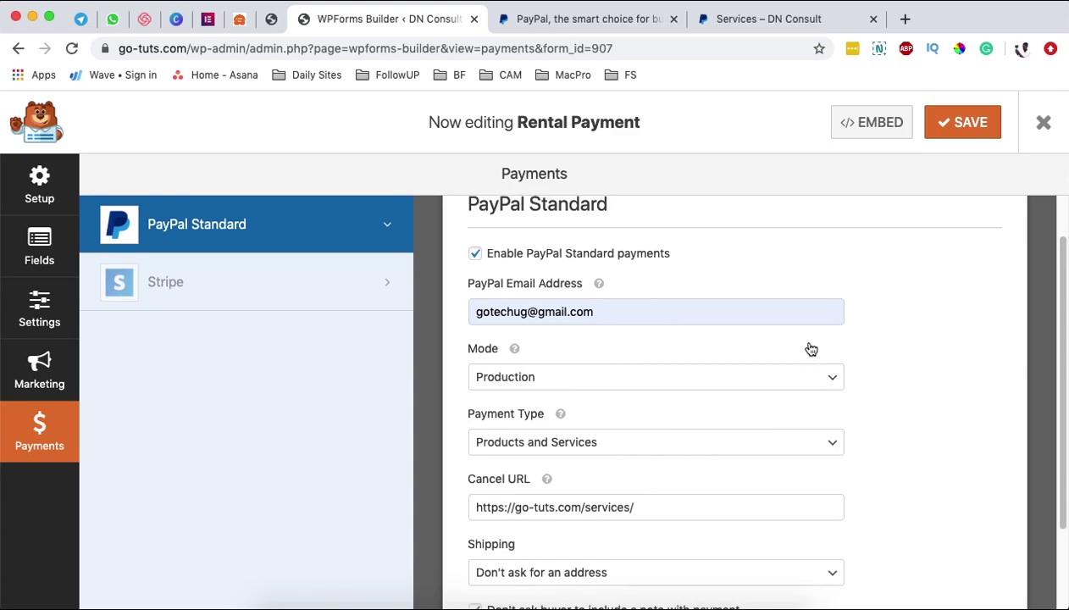
{"action": "scroll", "coordinate": [806, 351], "scroll_direction": "up", "scroll_amount": 2}
- View the form's embed shortcode, save the form again, and exit the builder
{"action": "left_click", "coordinate": [862, 121]}
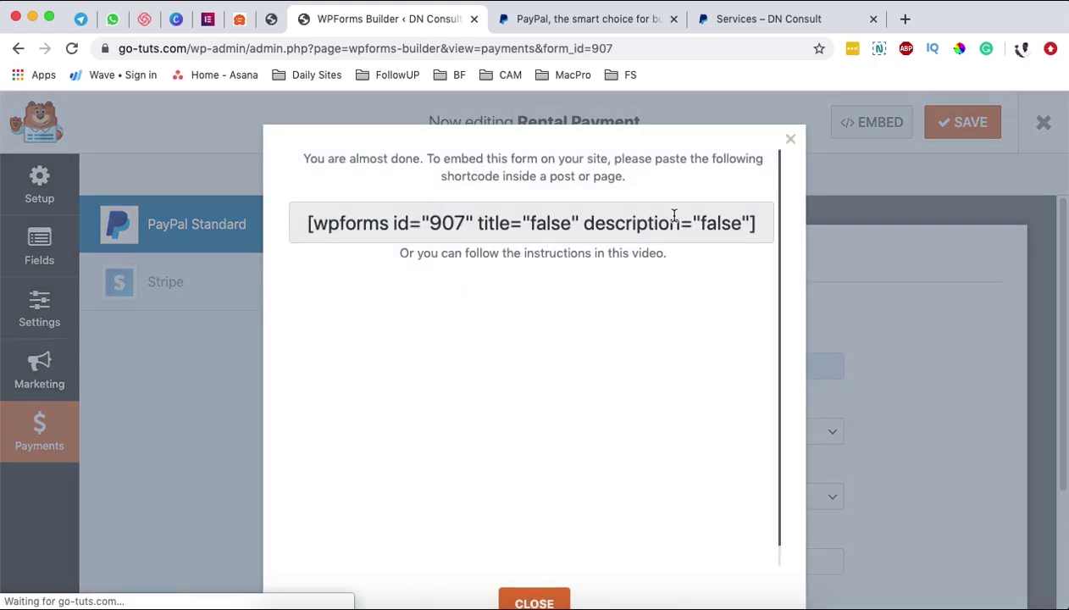
{"action": "left_click", "coordinate": [578, 222]}
{"action": "left_click", "coordinate": [535, 535]}
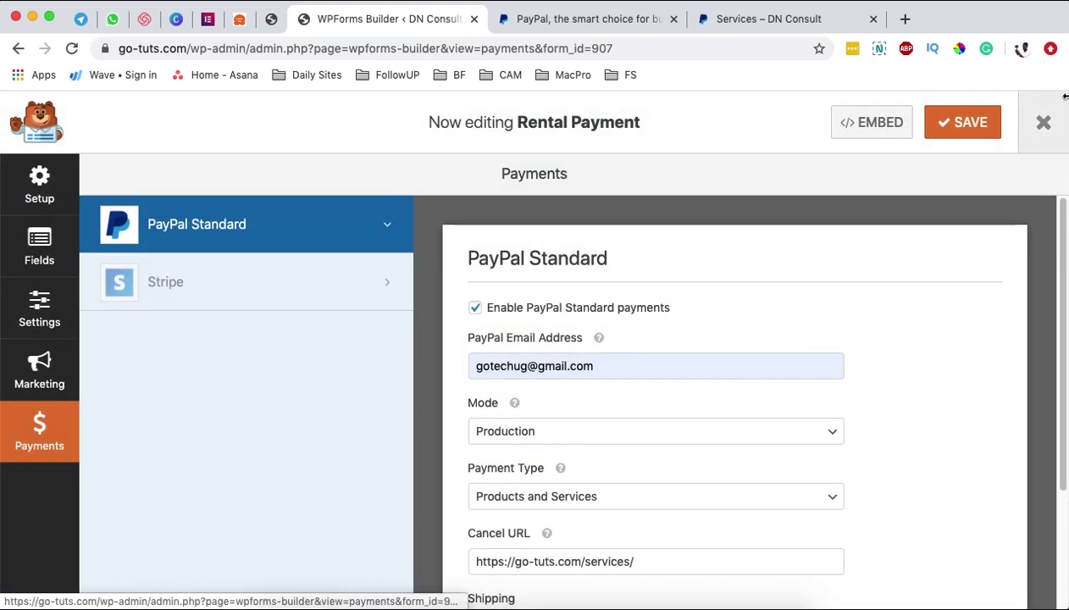
{"action": "left_click", "coordinate": [979, 137]}
{"action": "left_click", "coordinate": [1042, 125]}
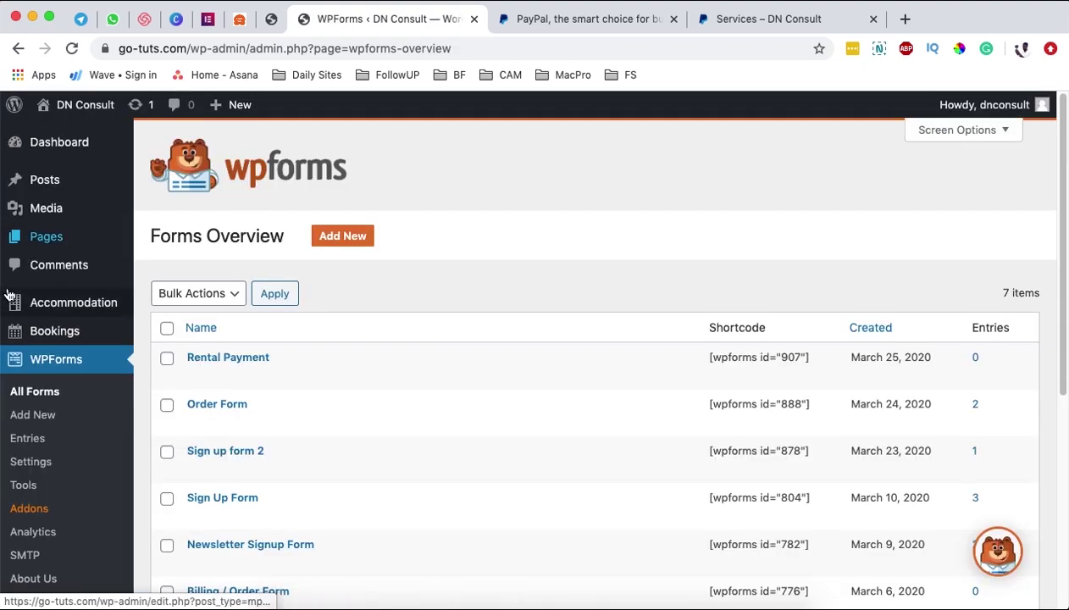
- Open All Pages in a new tab and edit the Services page in Elementor
{"action": "mouse_move", "coordinate": [79, 239]}
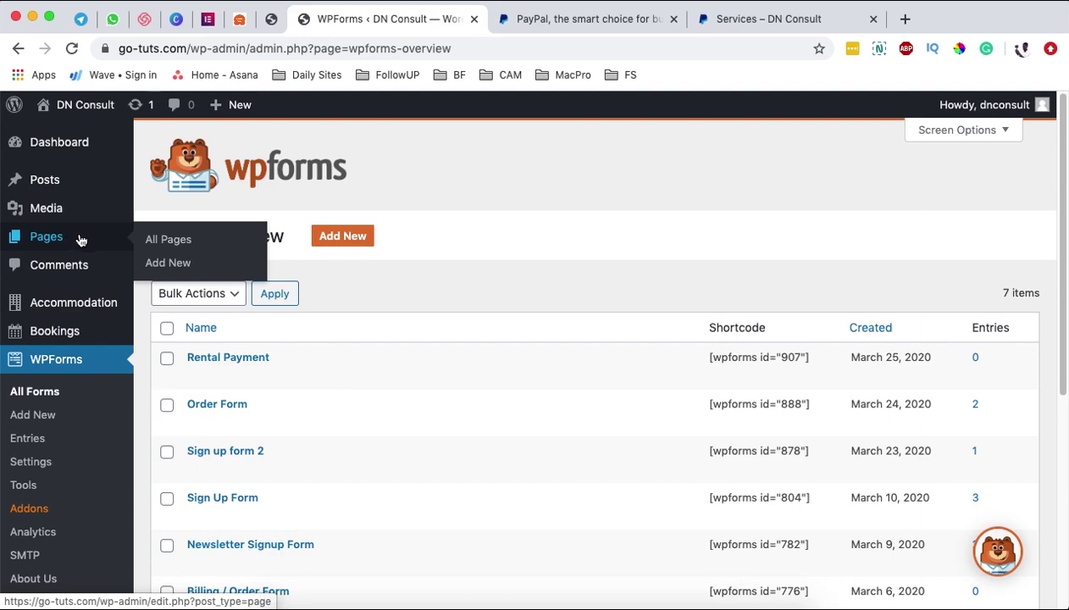
{"action": "left_click", "coordinate": [172, 243], "text": "super"}
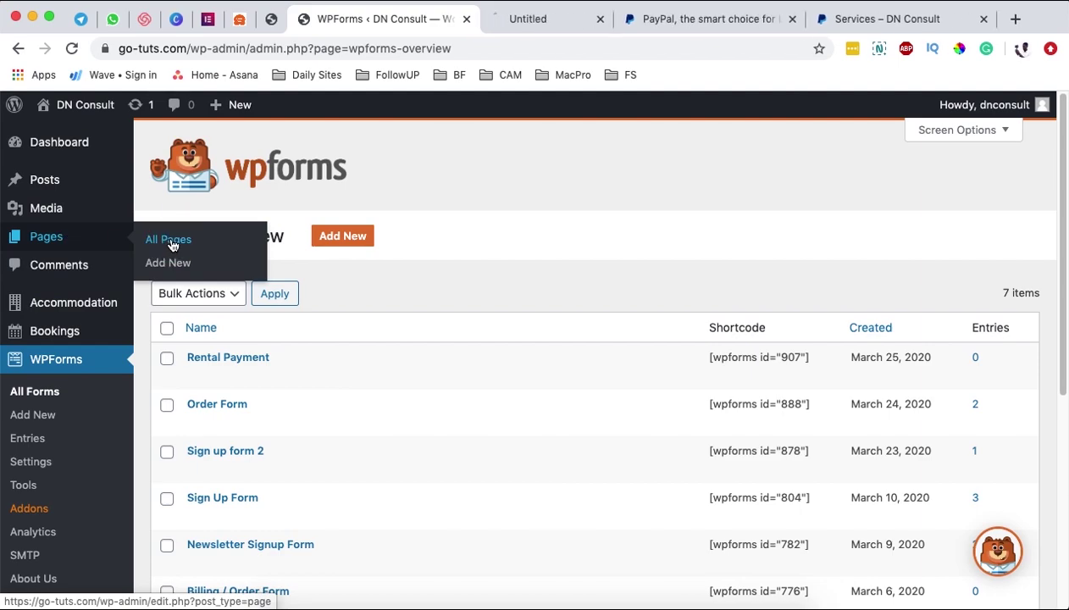
{"action": "left_click", "coordinate": [555, 23]}
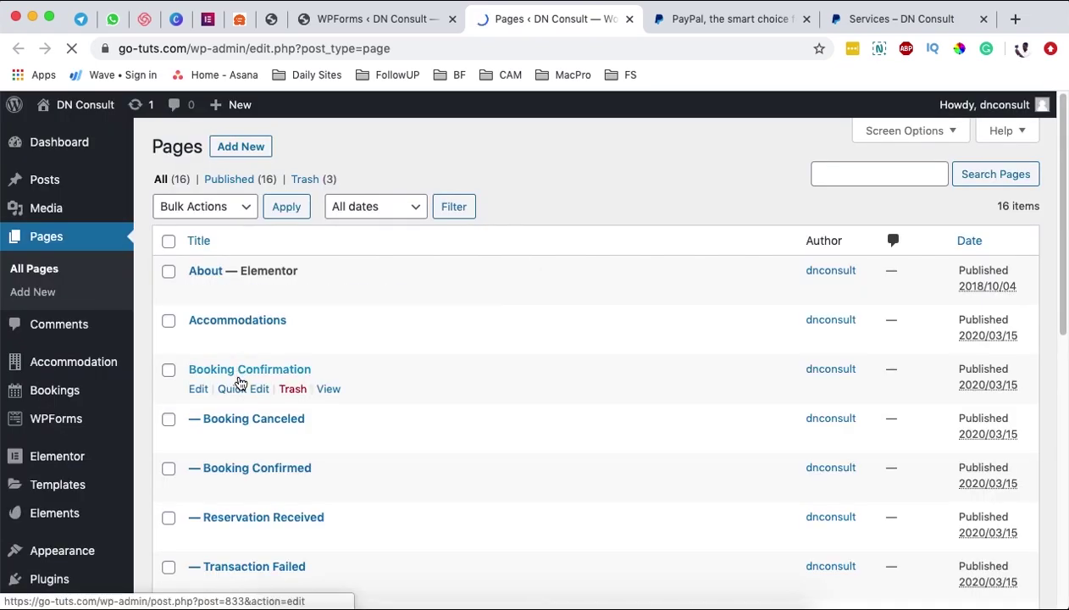
{"action": "scroll", "coordinate": [241, 377], "scroll_direction": "down", "scroll_amount": 2}
{"action": "scroll", "coordinate": [245, 371], "scroll_direction": "down", "scroll_amount": 7}
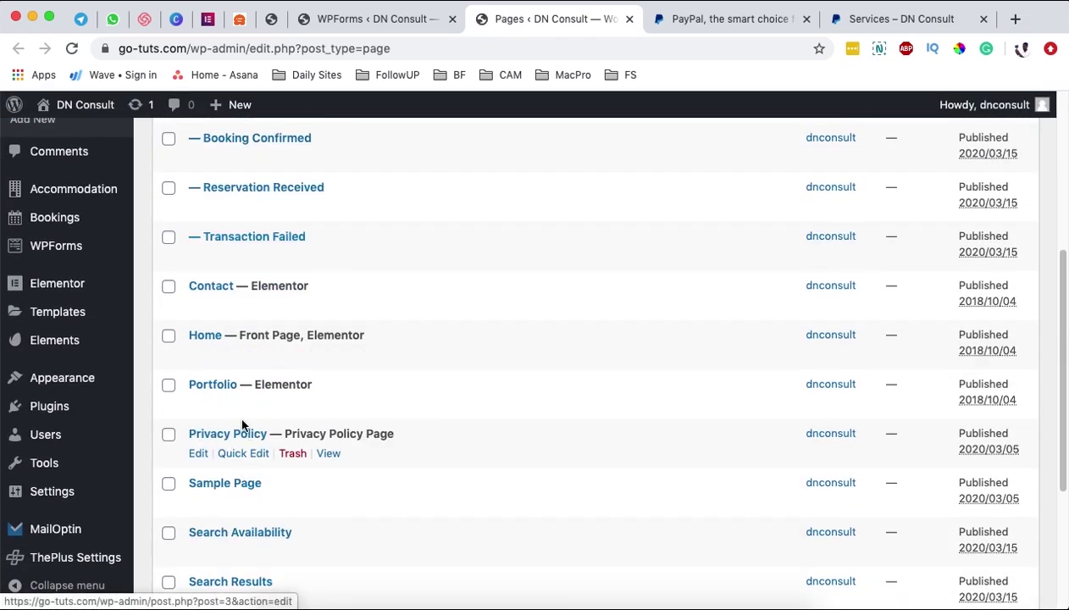
{"action": "scroll", "coordinate": [252, 432], "scroll_direction": "down", "scroll_amount": 1}
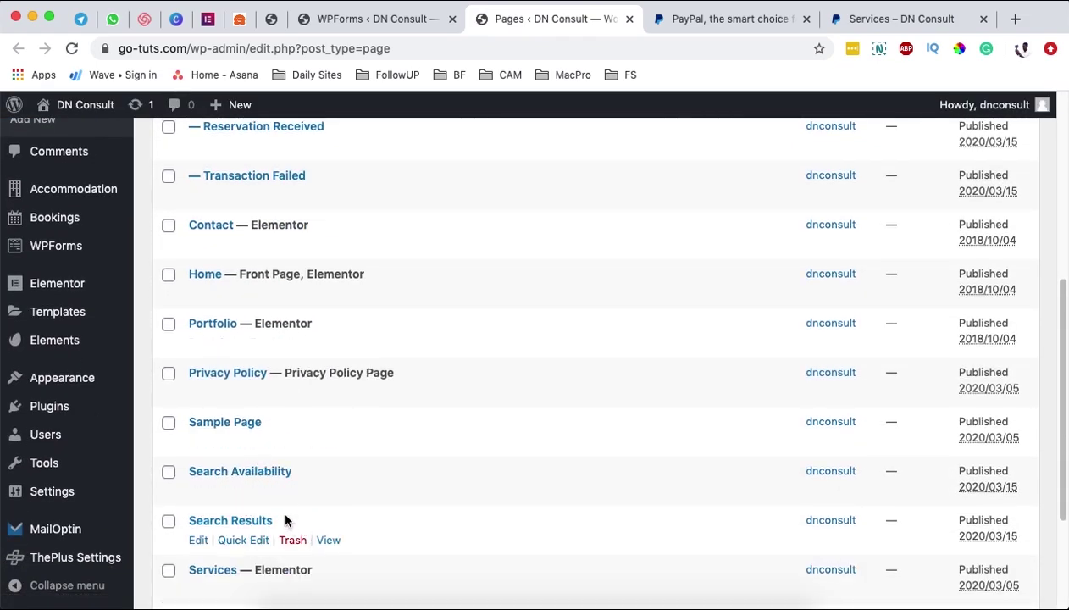
{"action": "scroll", "coordinate": [288, 491], "scroll_direction": "down", "scroll_amount": 1}
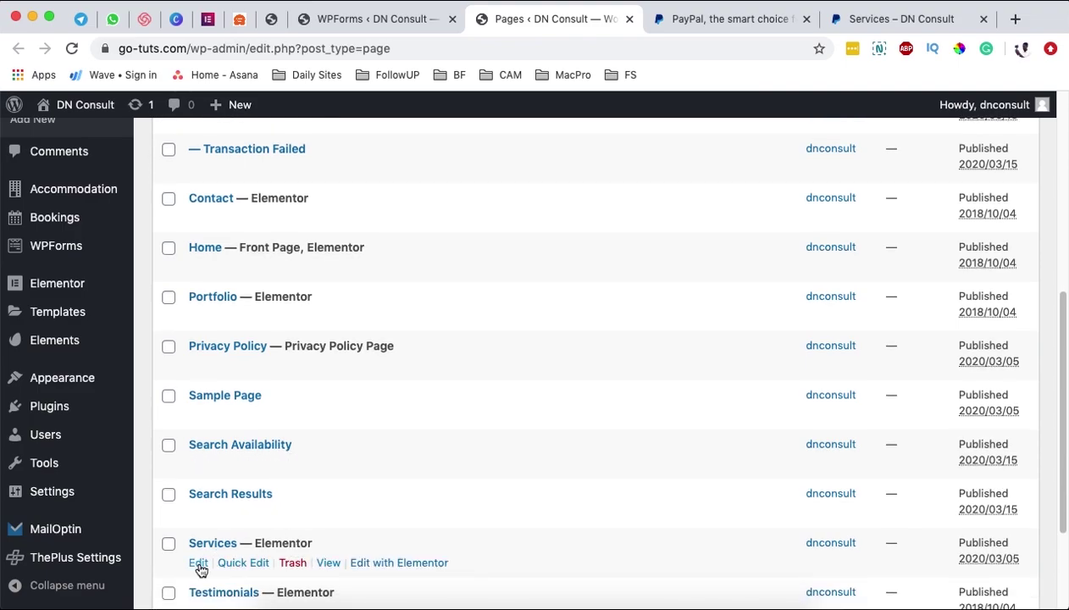
{"action": "left_click", "coordinate": [198, 565]}
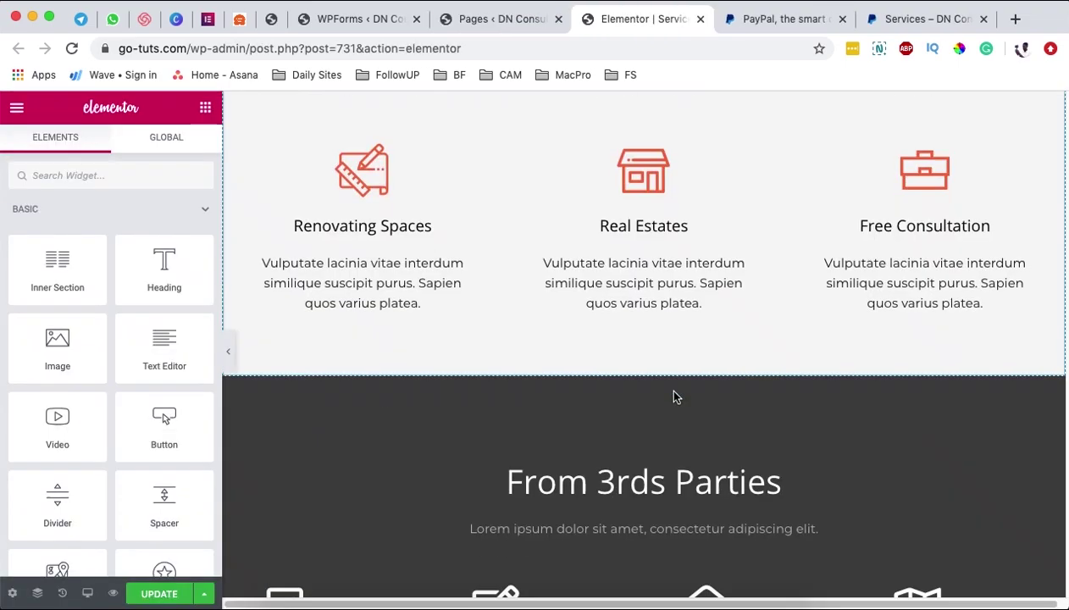
{"action": "scroll", "coordinate": [673, 395], "scroll_direction": "up", "scroll_amount": 3}
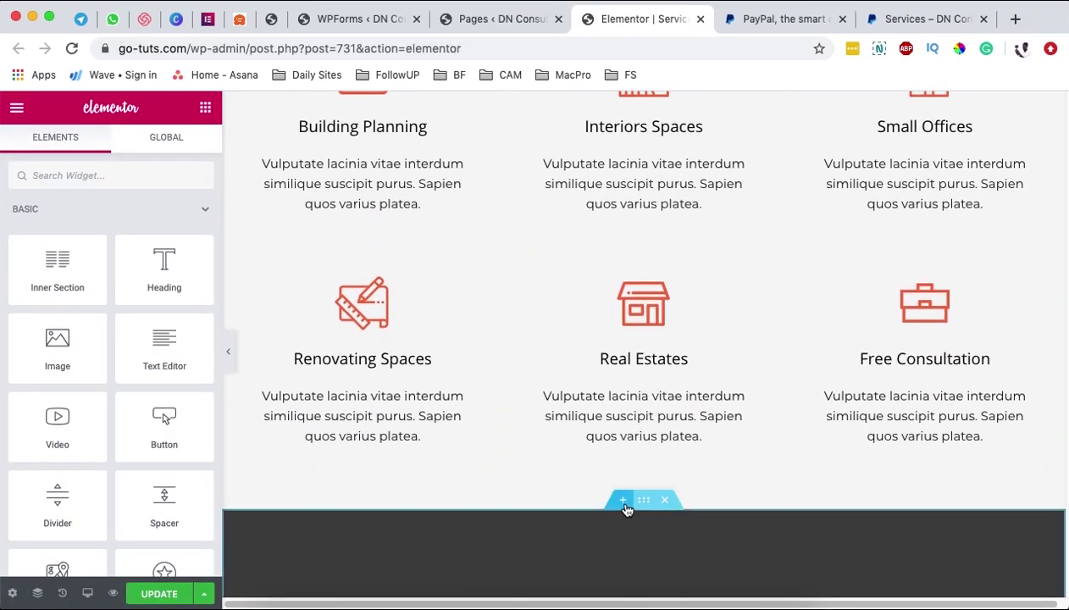
- Add a new section below the services grid and drop a Shortcode widget into it
{"action": "left_click", "coordinate": [624, 503]}
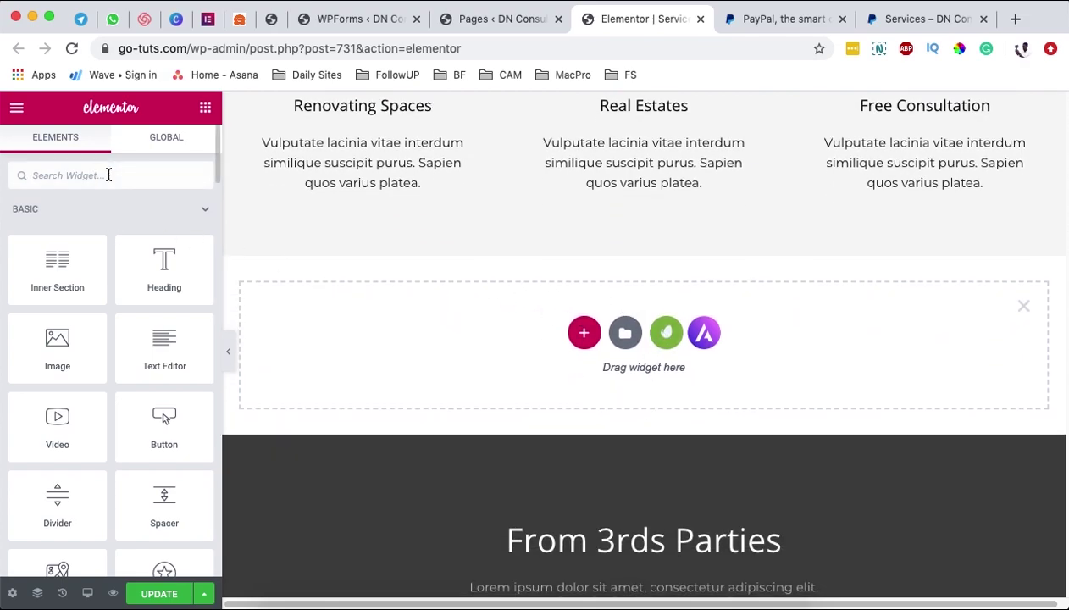
{"action": "type", "text": "sc"}
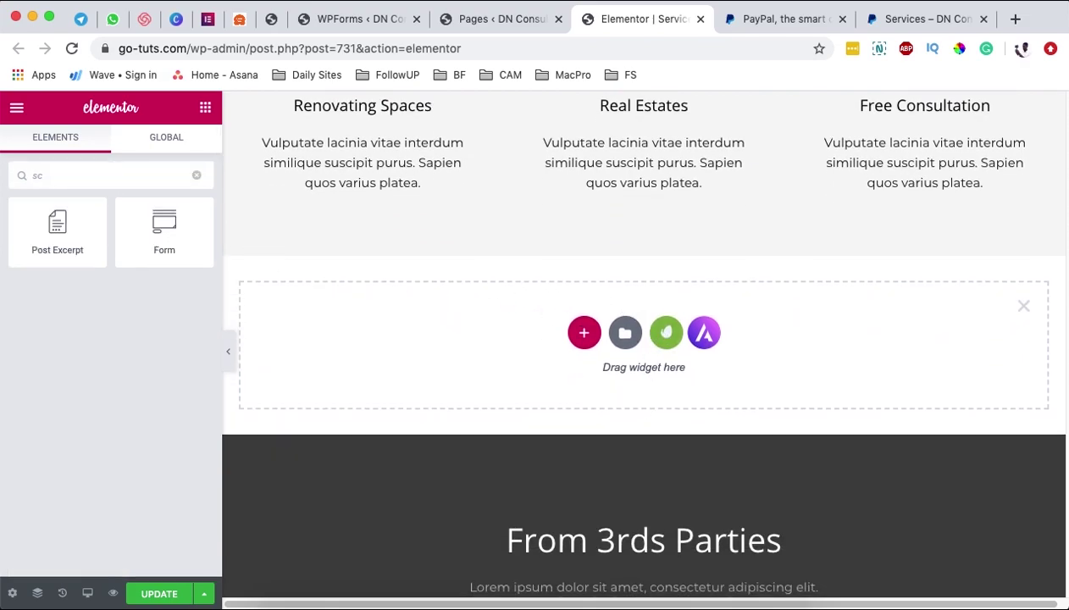
{"action": "key", "text": "BackSpace"}
{"action": "type", "text": "ho"}
{"action": "left_click_drag", "start_coordinate": [51, 225], "coordinate": [712, 363]}
- Paste the [wpforms id="907"] shortcode into the widget and preview the page
{"action": "left_click", "coordinate": [94, 288]}
{"action": "type", "text": "[wpforms id=\"307\" title=\"false\" description=\"false\"]"}
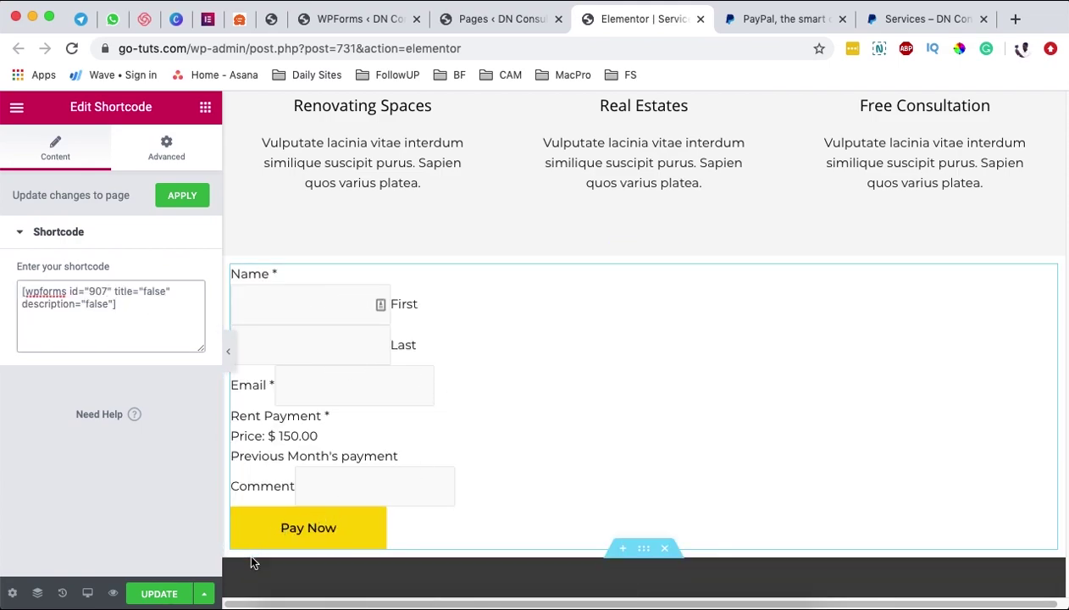
{"action": "left_click", "coordinate": [113, 598]}
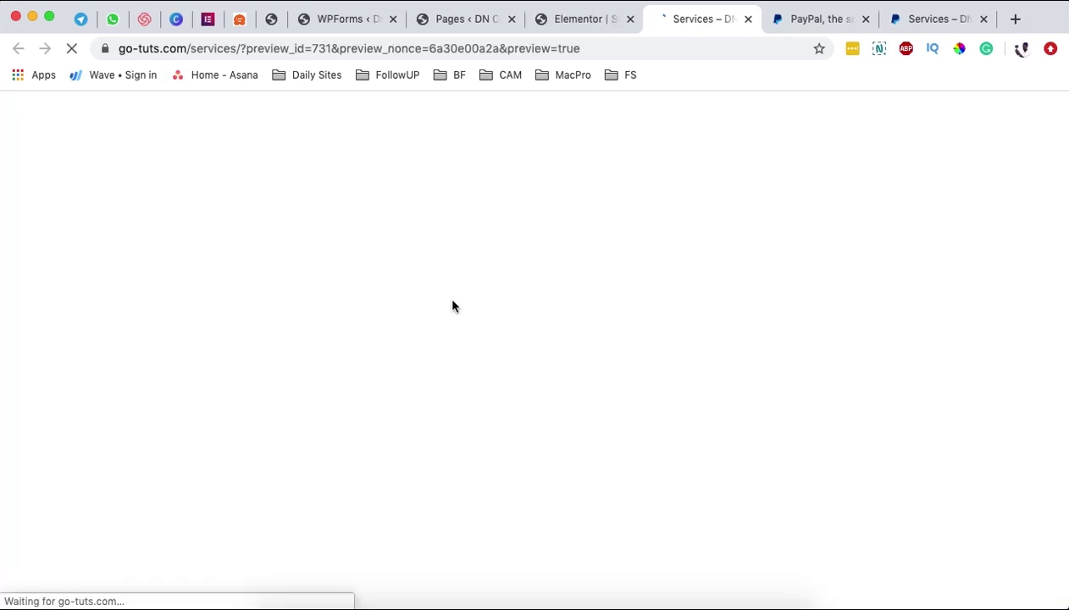
{"action": "scroll", "coordinate": [454, 303], "scroll_direction": "down", "scroll_amount": 10}
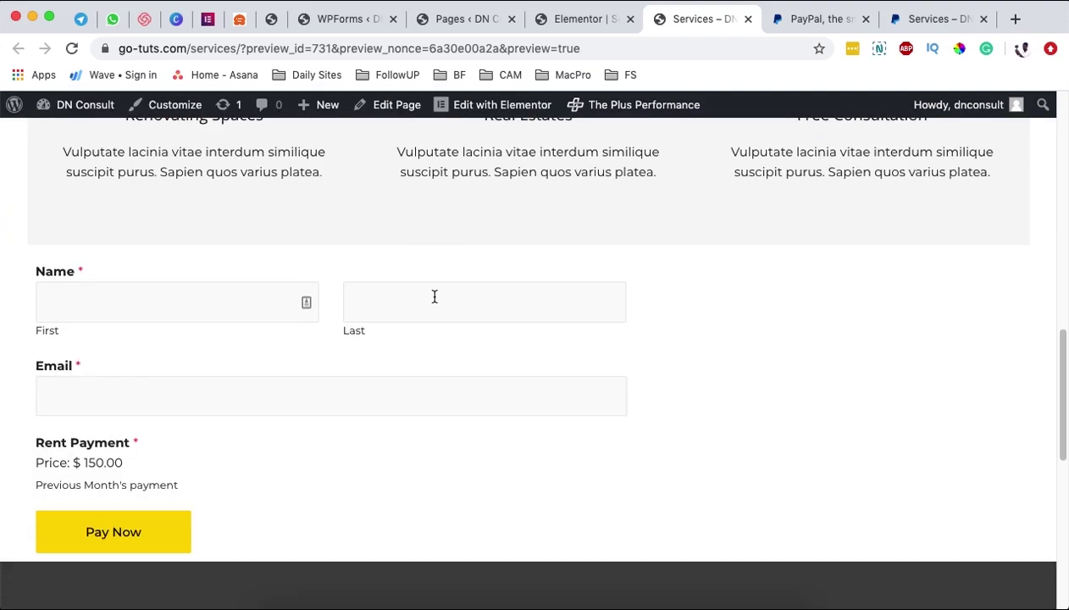
{"action": "left_click", "coordinate": [140, 299]}
{"action": "left_click", "coordinate": [391, 305]}
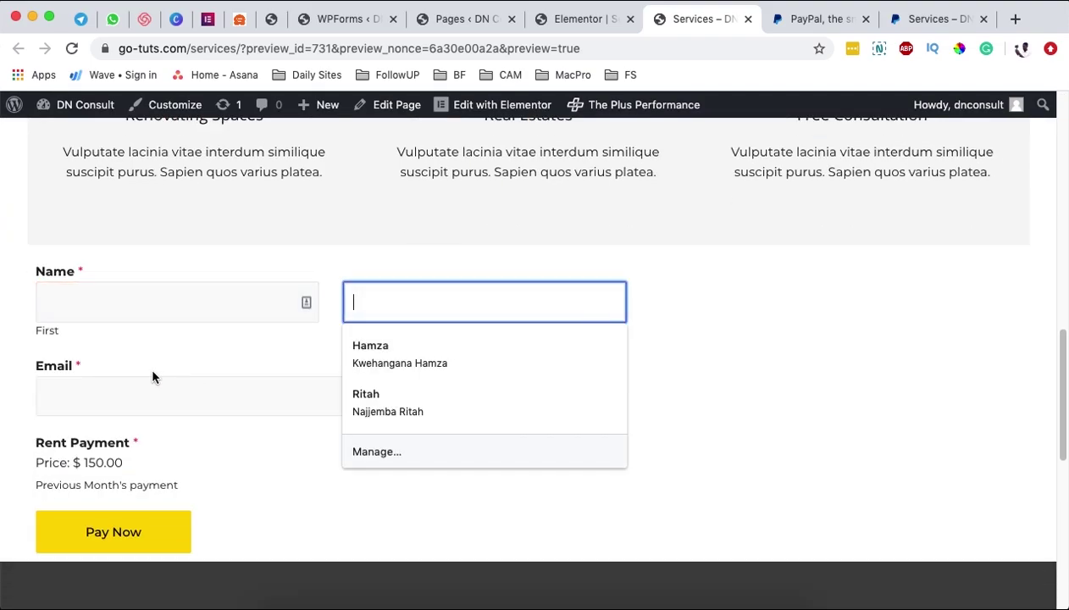
{"action": "left_click", "coordinate": [143, 393]}
{"action": "left_click", "coordinate": [132, 457]}
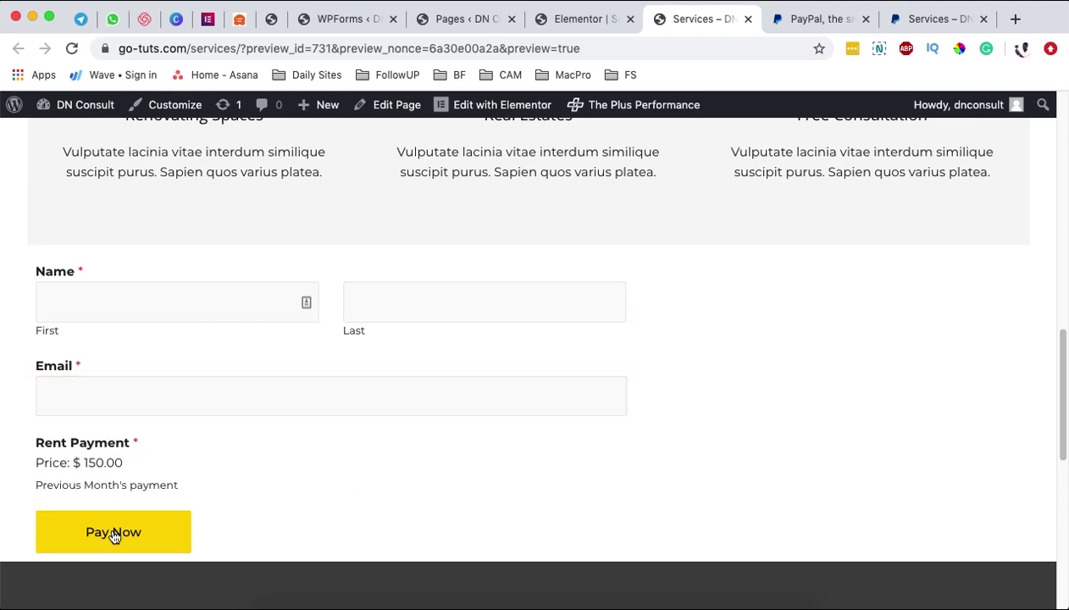
{"action": "key", "text": "ctrl+shift+Tab"}
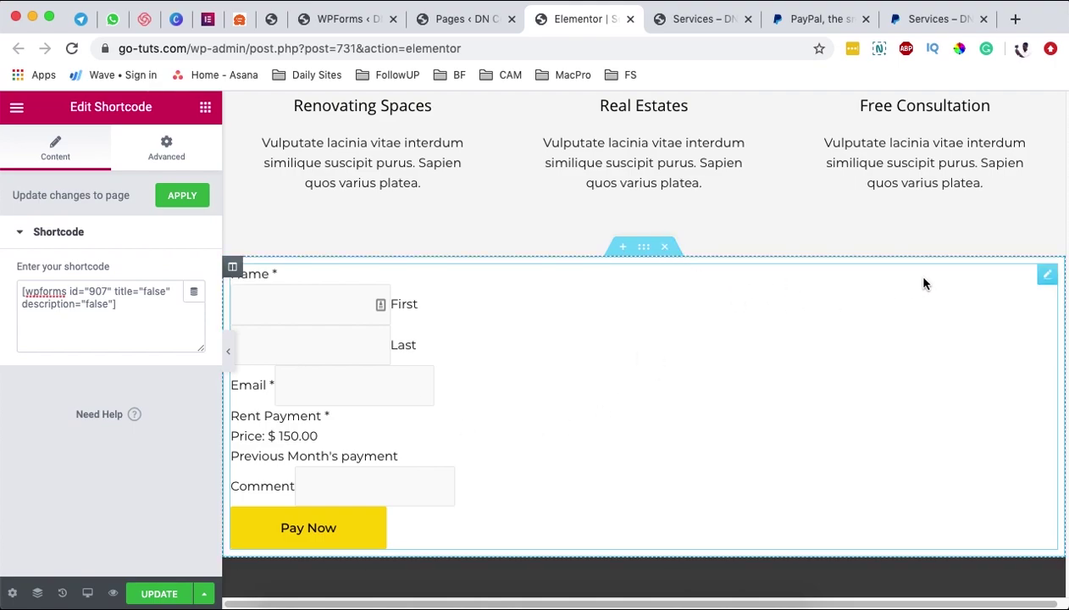
{"action": "right_click", "coordinate": [1043, 283]}
- Delete the shortcode widget and place a WPForms widget in the emptied section
{"action": "left_click", "coordinate": [970, 512]}
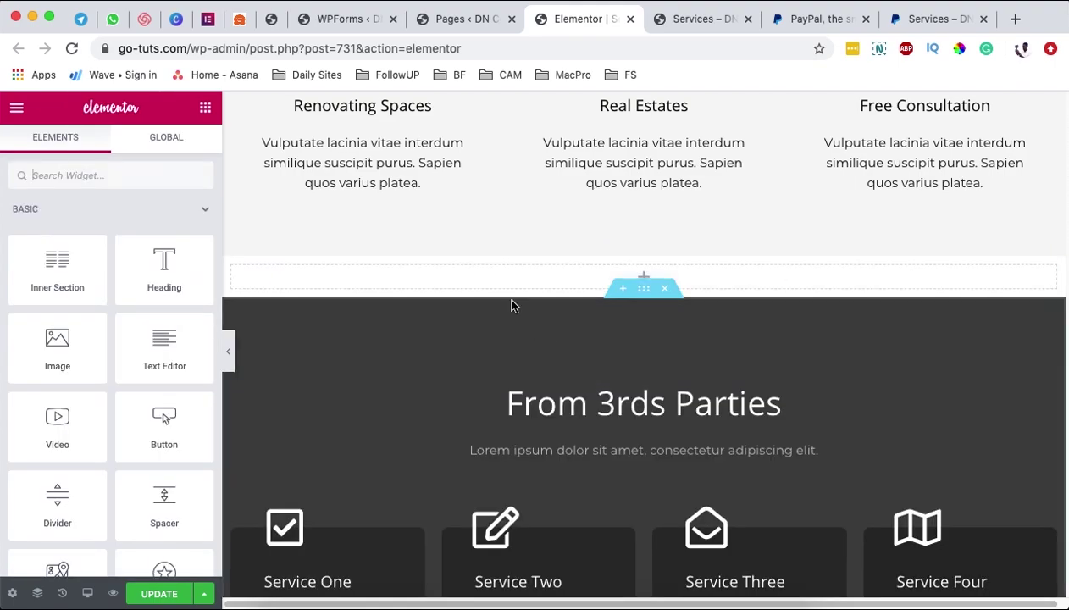
{"action": "left_click", "coordinate": [137, 174]}
{"action": "type", "text": "wp"}
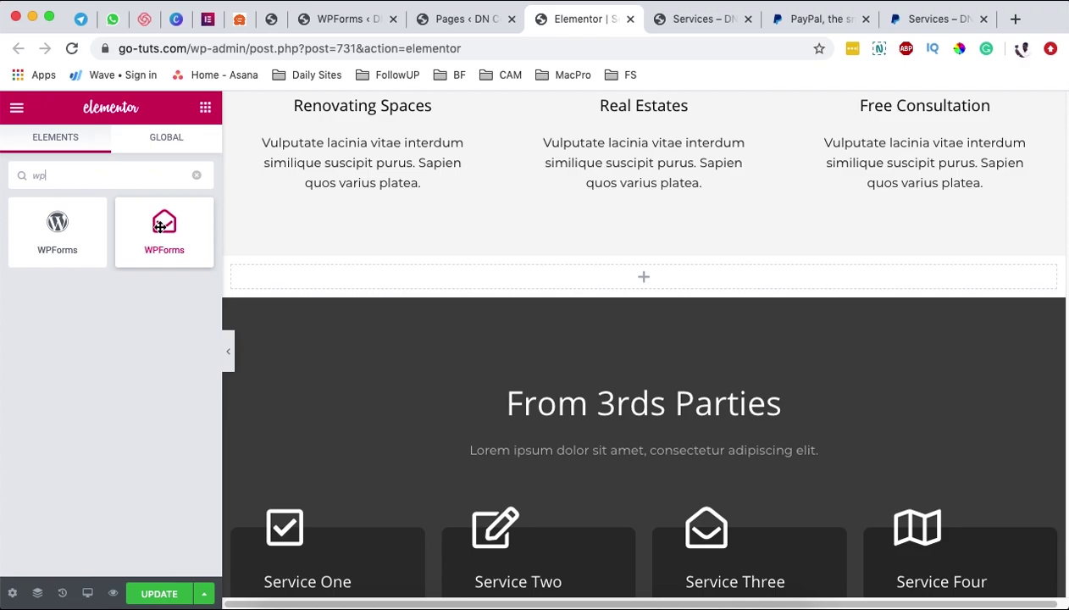
{"action": "left_click_drag", "start_coordinate": [160, 227], "coordinate": [640, 278]}
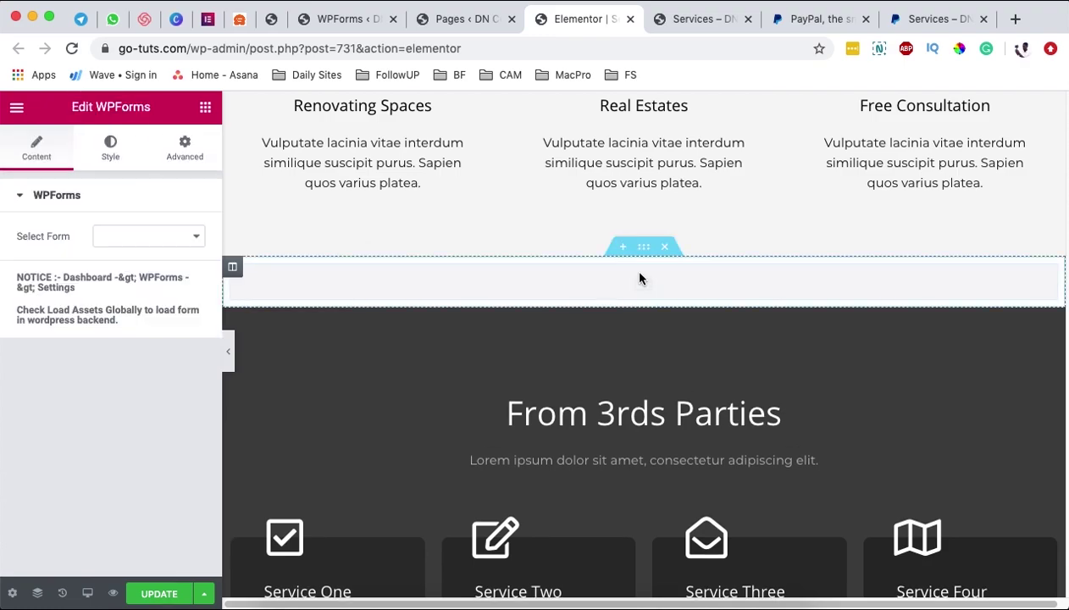
- Select the Rental Payment form in the WPForms widget, review its style settings, and save the page
{"action": "left_click", "coordinate": [138, 238]}
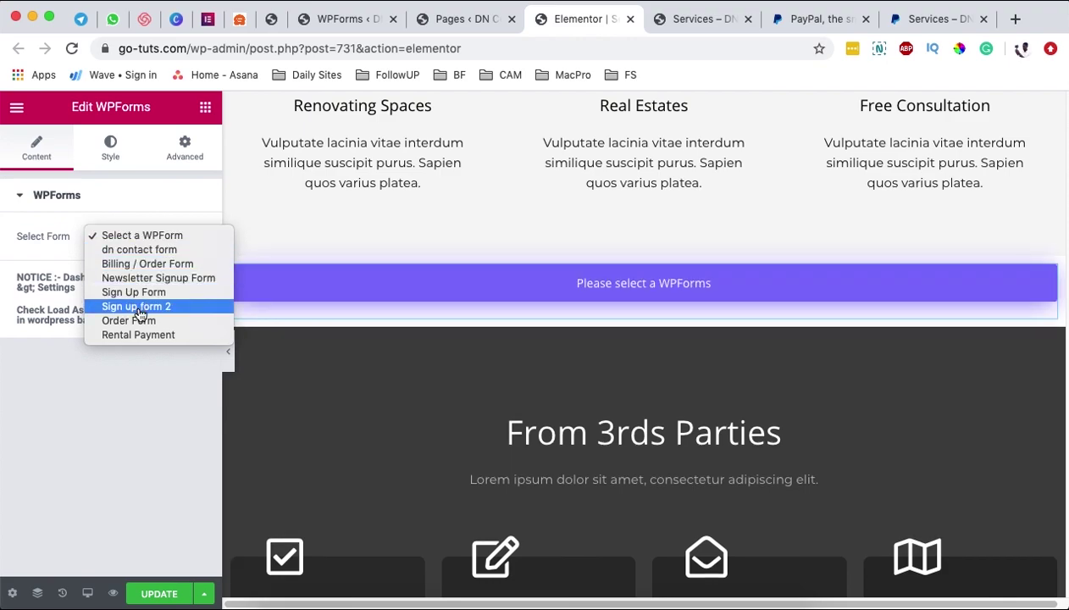
{"action": "left_click", "coordinate": [137, 336]}
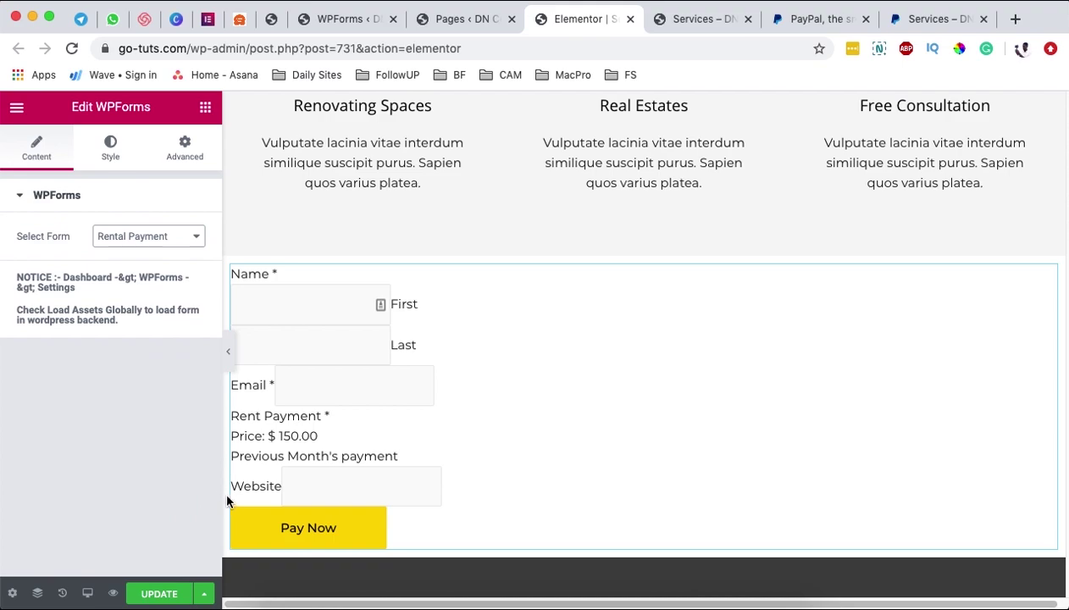
{"action": "left_click", "coordinate": [111, 146]}
{"action": "scroll", "coordinate": [105, 457], "scroll_direction": "down", "scroll_amount": 2}
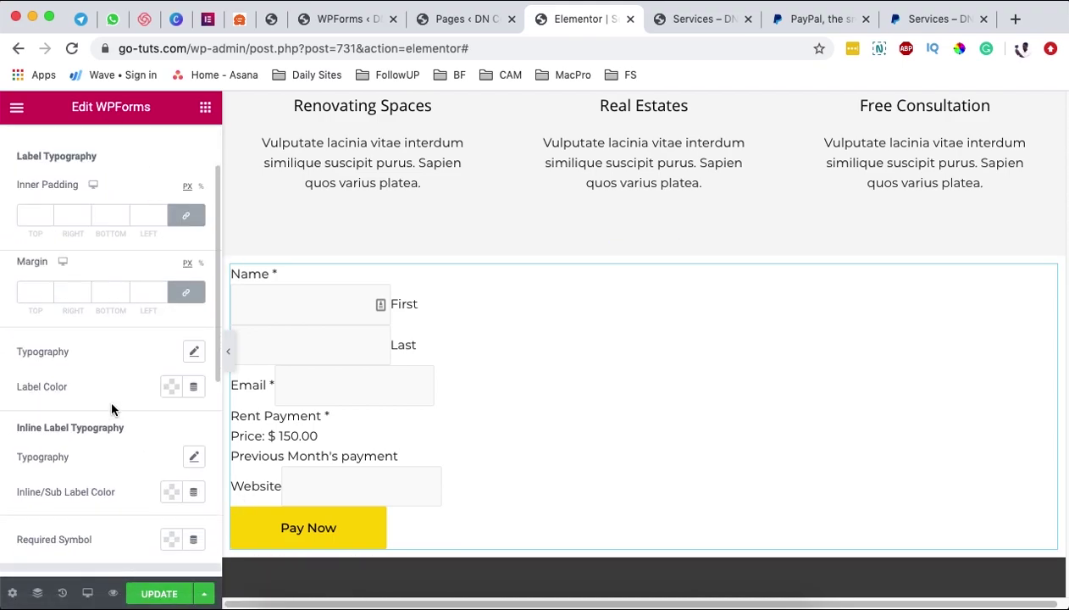
{"action": "scroll", "coordinate": [116, 293], "scroll_direction": "up", "scroll_amount": 4}
{"action": "left_click", "coordinate": [37, 146]}
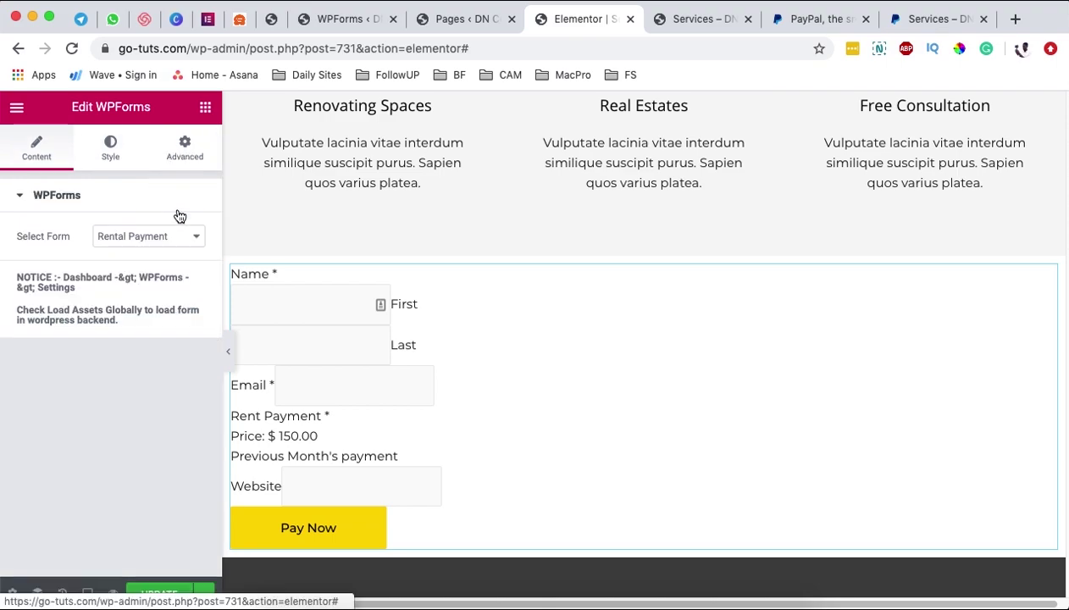
{"action": "left_click", "coordinate": [159, 595]}
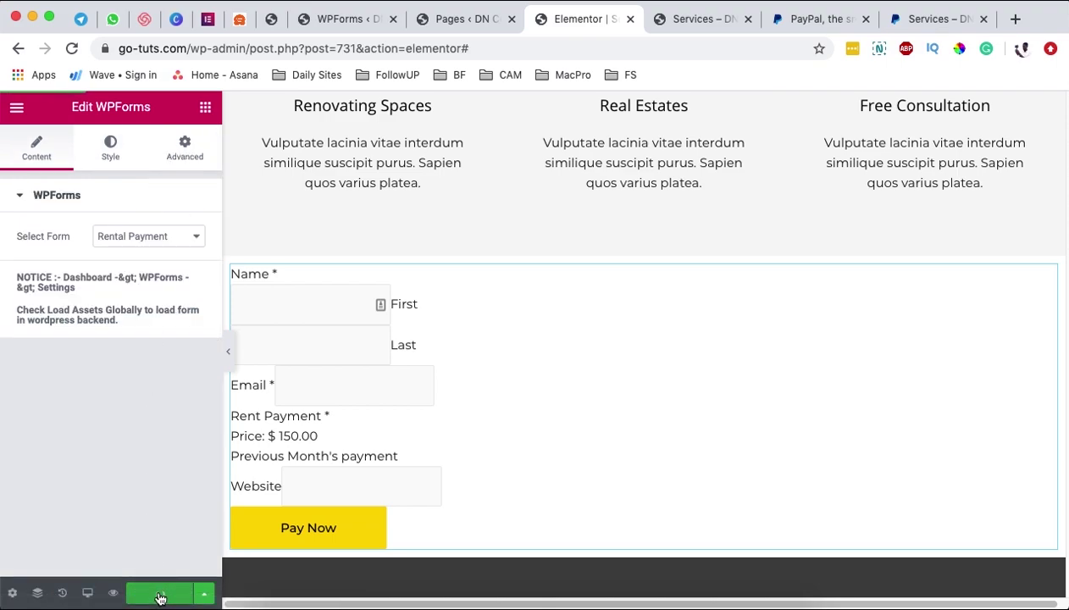
- Preview the saved Services page and try the form's first name and email fields
{"action": "left_click", "coordinate": [113, 592]}
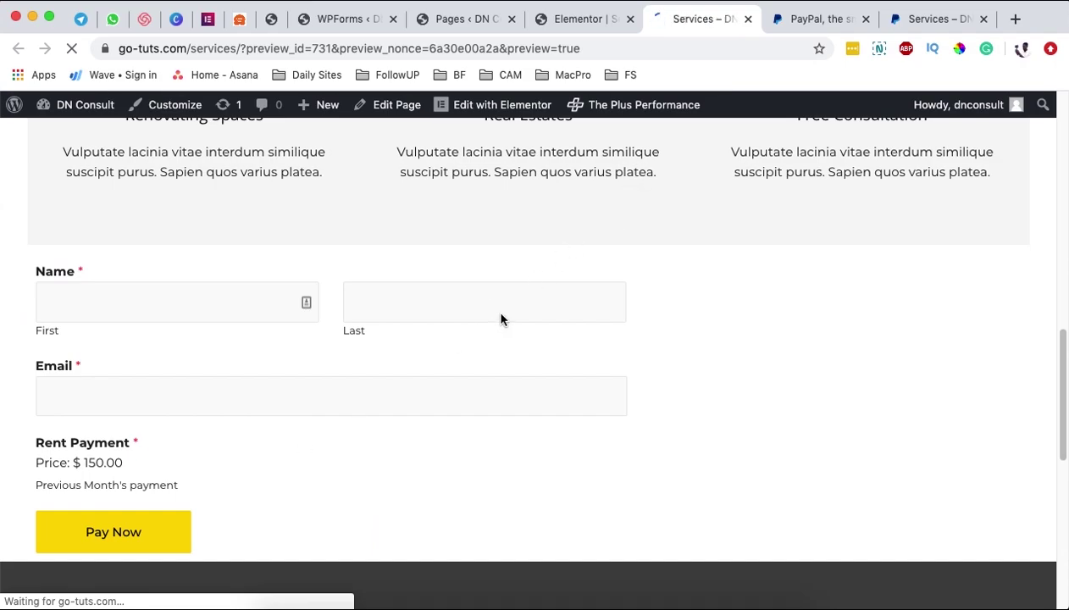
{"action": "scroll", "coordinate": [528, 356], "scroll_direction": "down", "scroll_amount": 5}
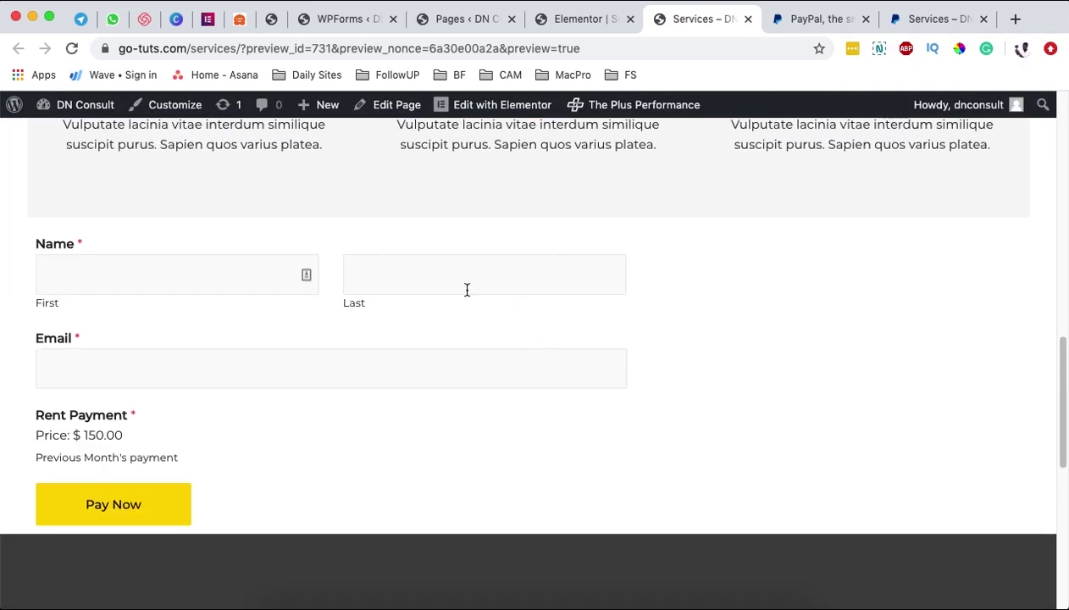
{"action": "left_click", "coordinate": [142, 277]}
{"action": "left_click", "coordinate": [446, 381]}
- Strip the preview parameters from the address to load the live go-tuts.com/services/ page
{"action": "left_click_drag", "start_coordinate": [241, 50], "coordinate": [704, 95]}
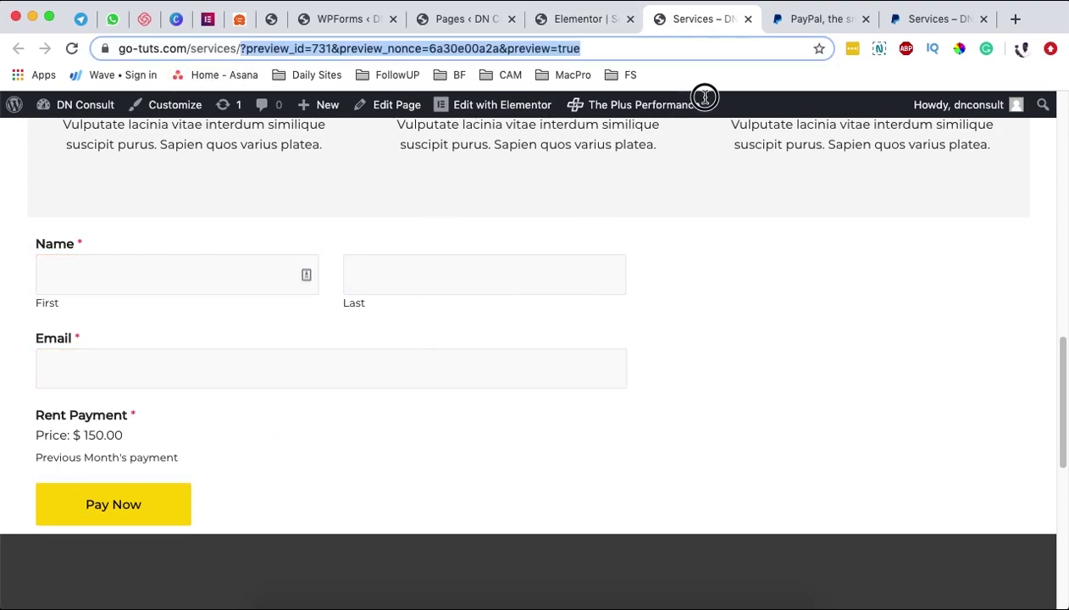
{"action": "key", "text": "BackSpace"}
{"action": "key", "text": "Return"}
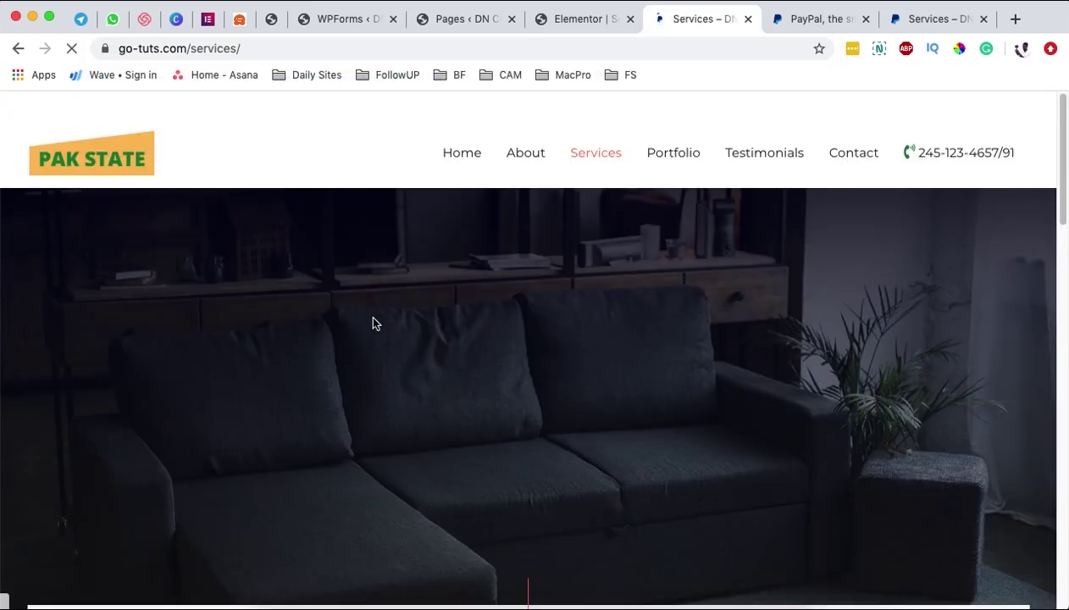
{"action": "scroll", "coordinate": [492, 322], "scroll_direction": "down", "scroll_amount": 15}
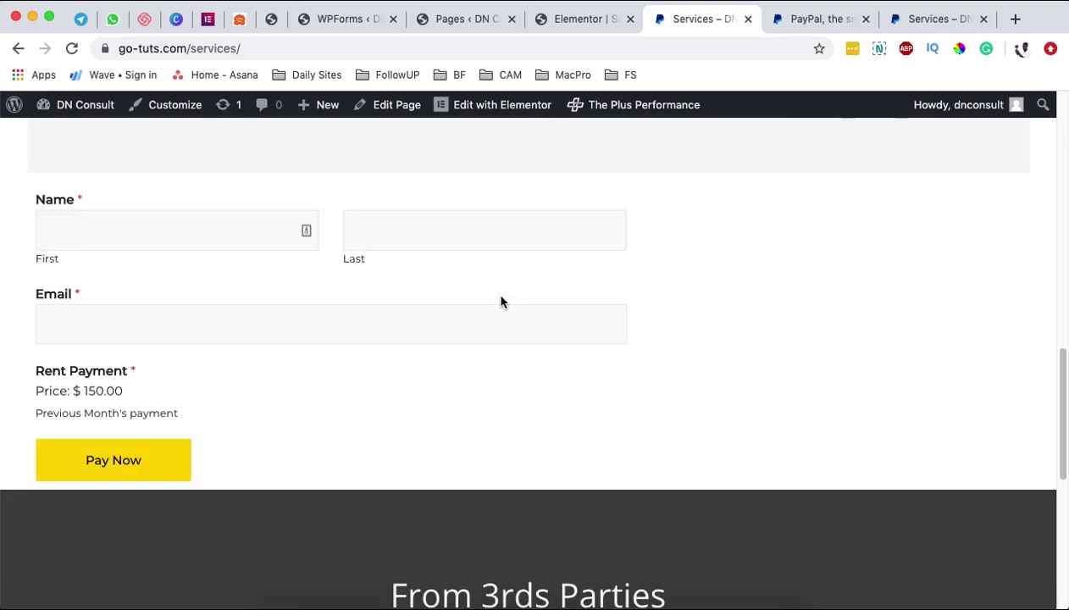
- Autofill the first and last name, retype the customer's e-mail address, and submit with Pay Now
{"action": "left_click", "coordinate": [105, 227]}
{"action": "left_click", "coordinate": [458, 241]}
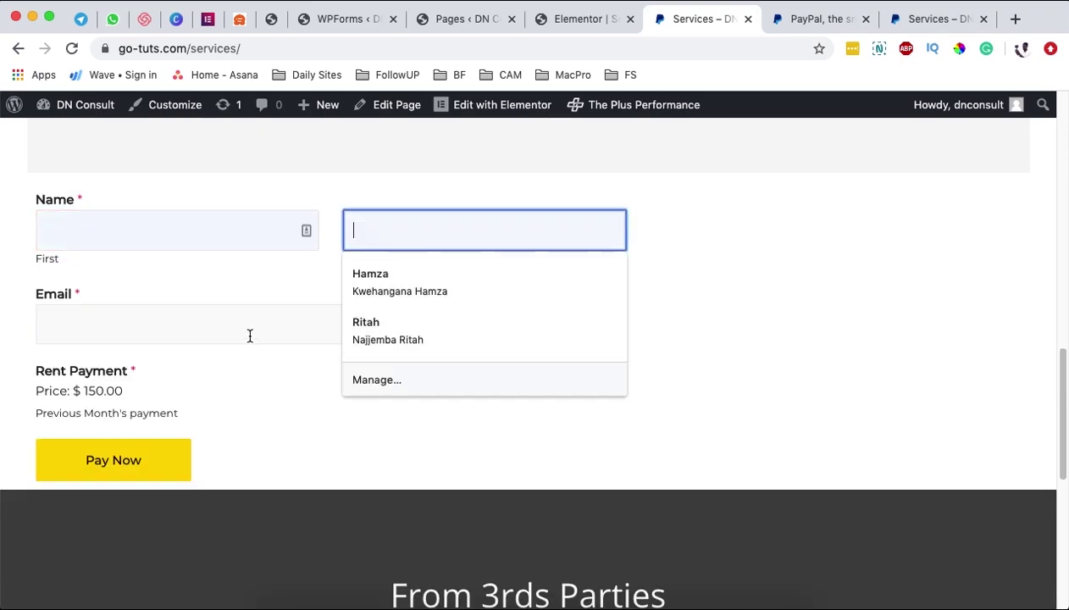
{"action": "left_click", "coordinate": [152, 235]}
{"action": "left_click", "coordinate": [124, 285]}
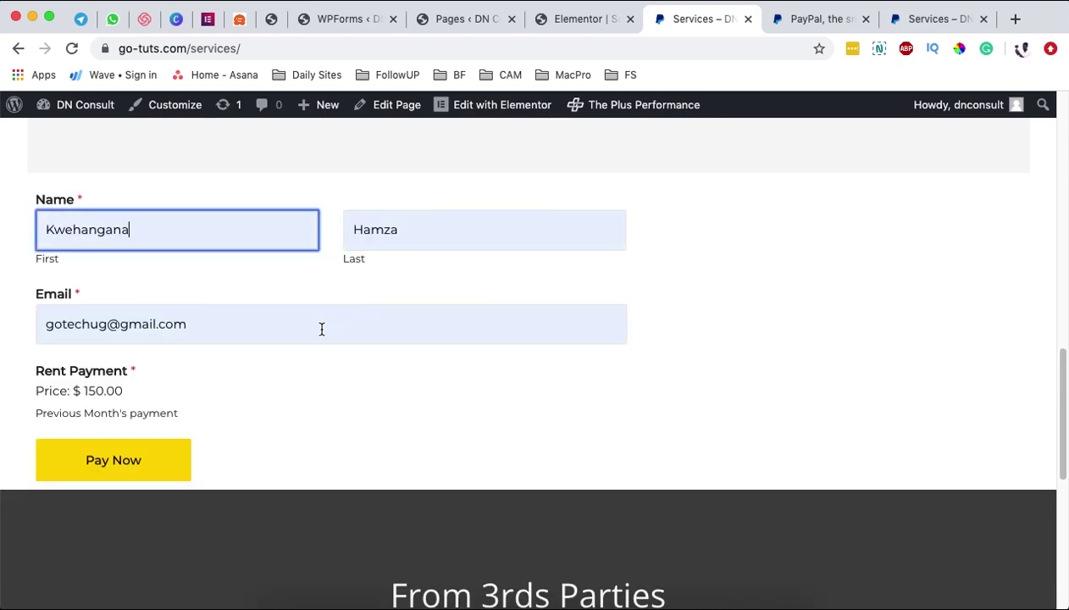
{"action": "left_click", "coordinate": [91, 329]}
{"action": "triple_click", "coordinate": [90, 328]}
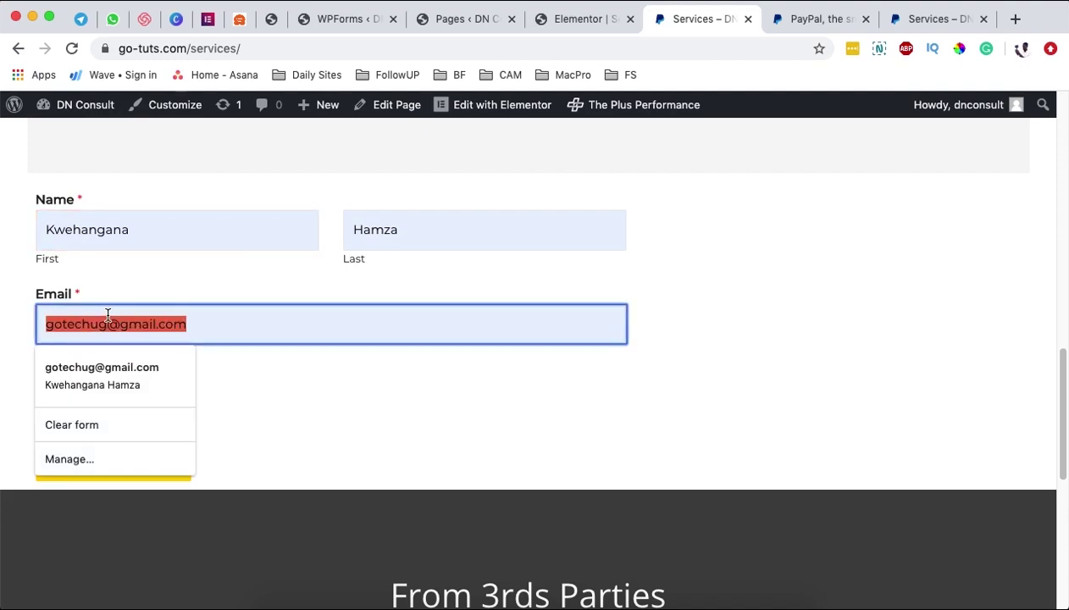
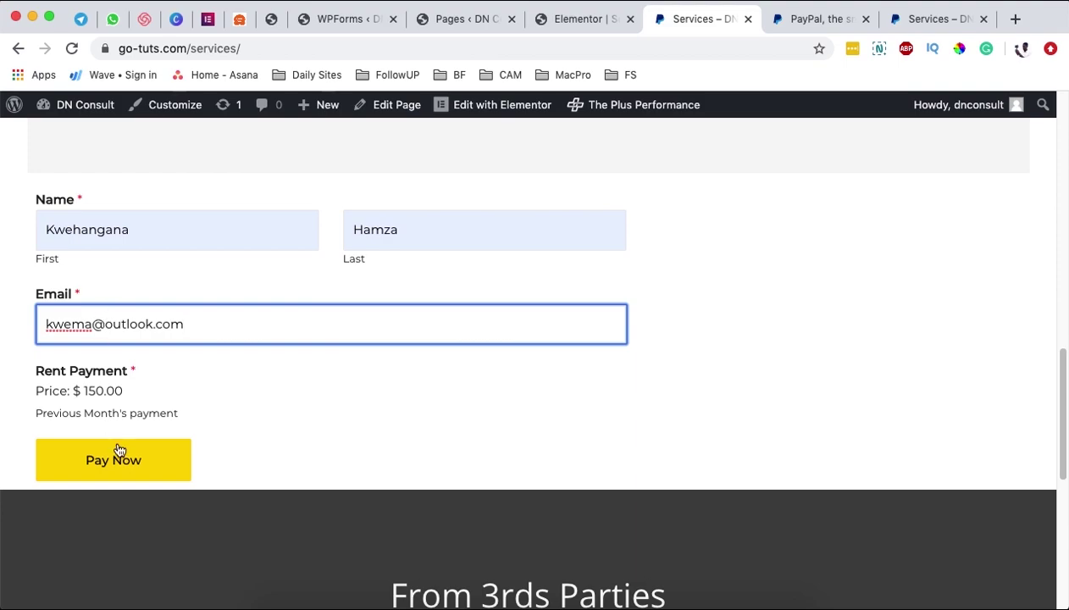
{"action": "left_click", "coordinate": [114, 464]}
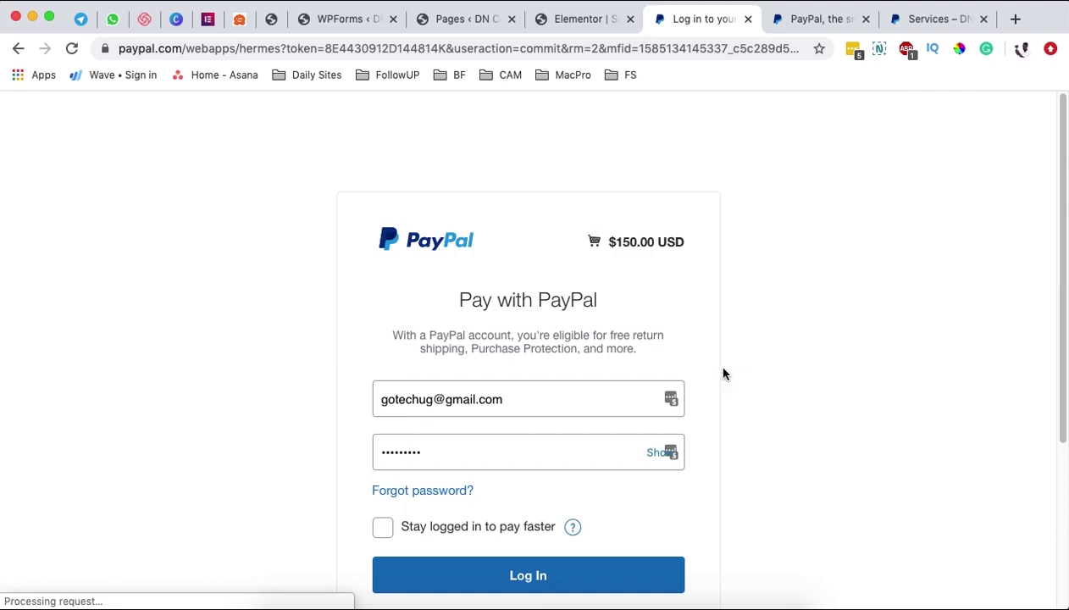
- Cancel the $150.00 PayPal payment via 'Cancel and return to GoTechUG'
{"action": "scroll", "coordinate": [723, 374], "scroll_direction": "down", "scroll_amount": 1}
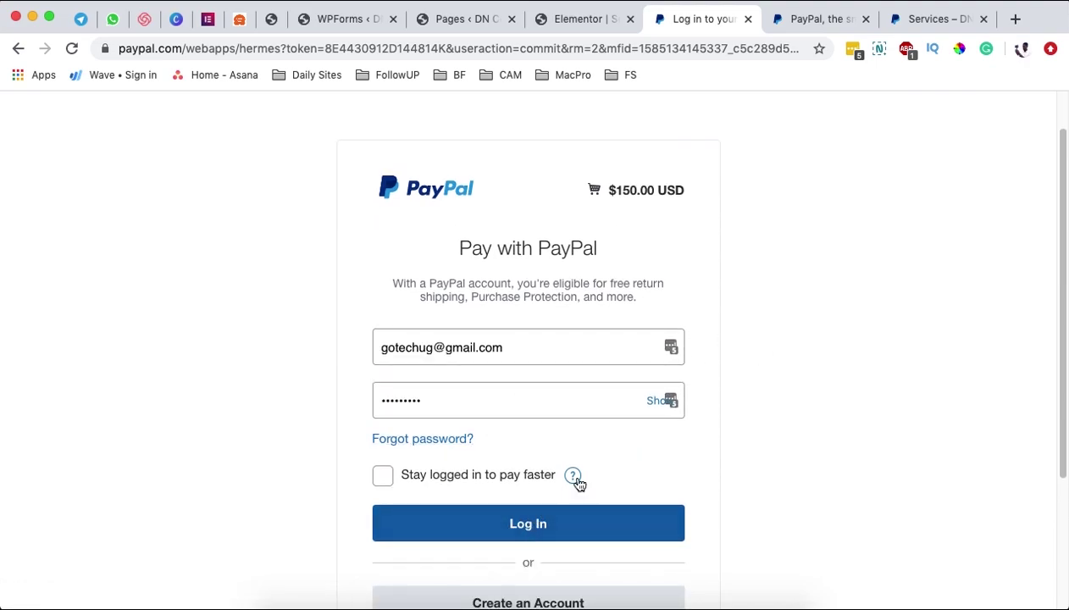
{"action": "scroll", "coordinate": [657, 498], "scroll_direction": "down", "scroll_amount": 1}
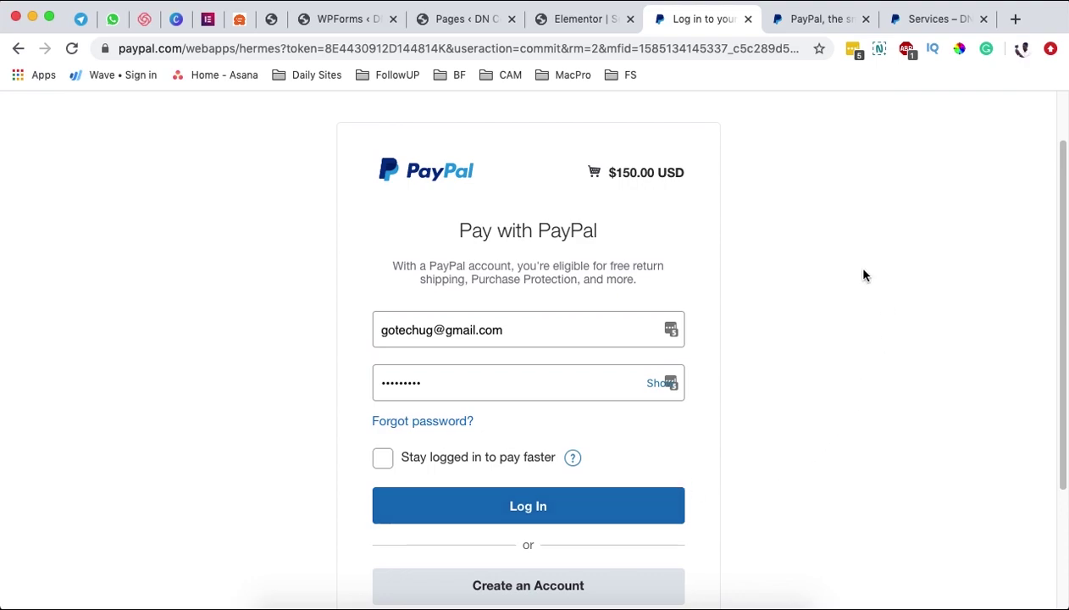
{"action": "scroll", "coordinate": [272, 363], "scroll_direction": "down", "scroll_amount": 5}
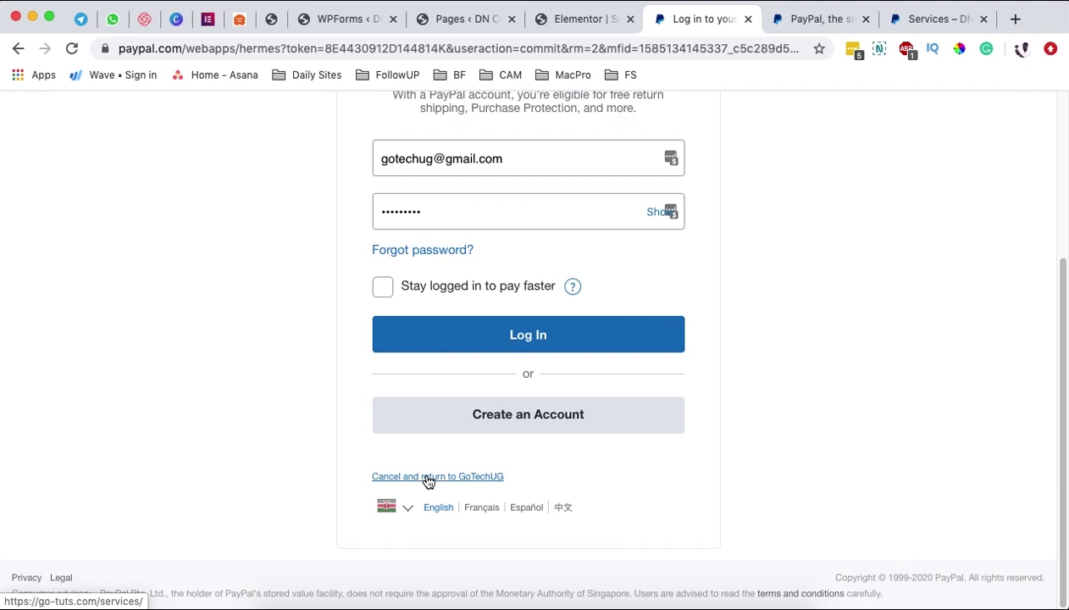
{"action": "left_click", "coordinate": [429, 478]}
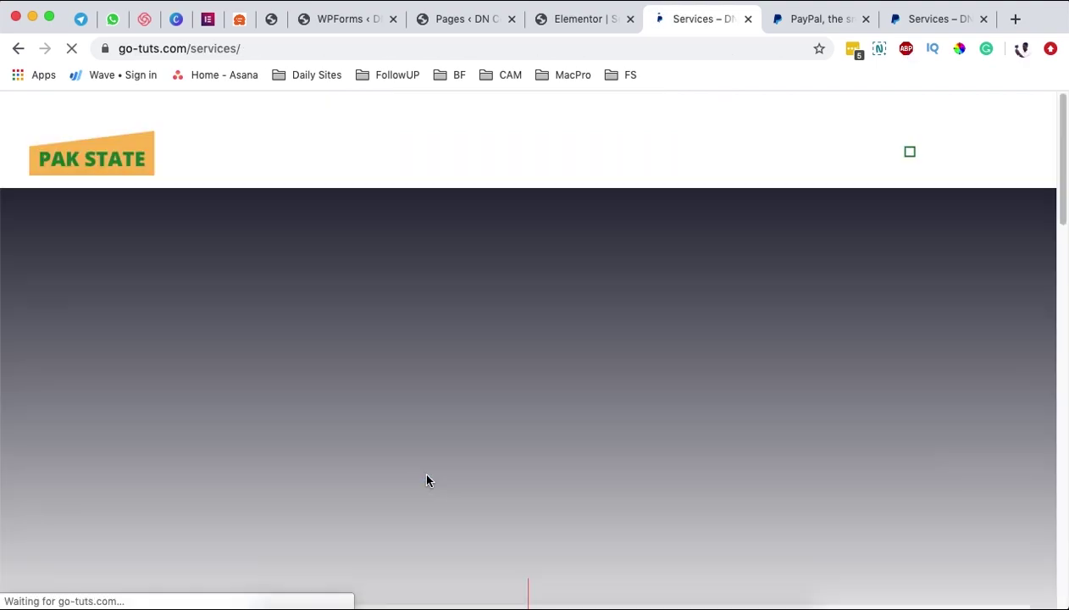
- Check the Rent Payment form on the live Services page, then return to the admin Pages list
{"action": "scroll", "coordinate": [500, 449], "scroll_direction": "down", "scroll_amount": 3}
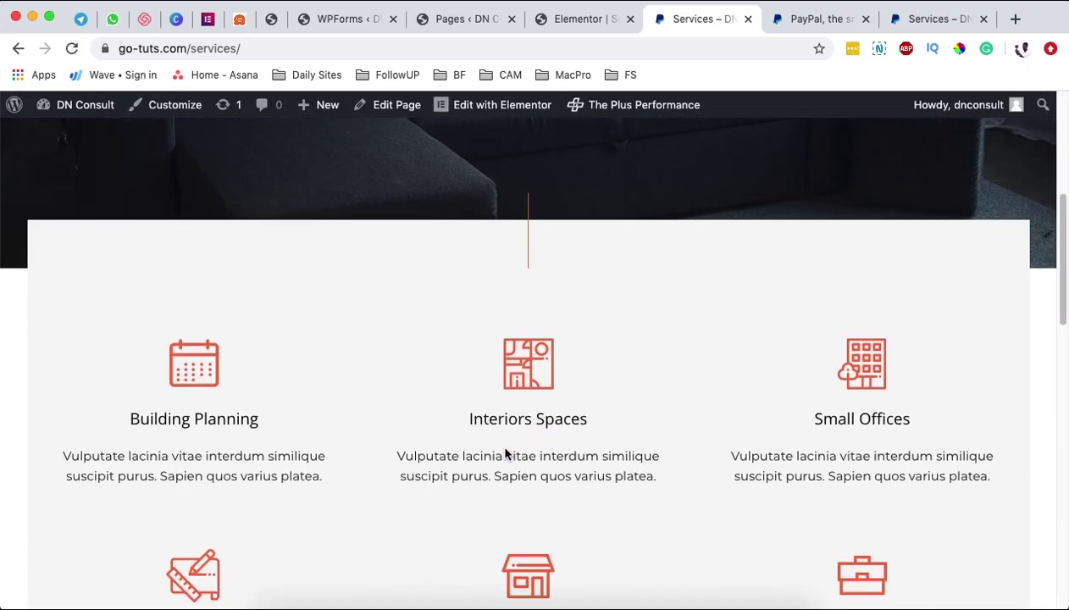
{"action": "scroll", "coordinate": [505, 448], "scroll_direction": "down", "scroll_amount": 2}
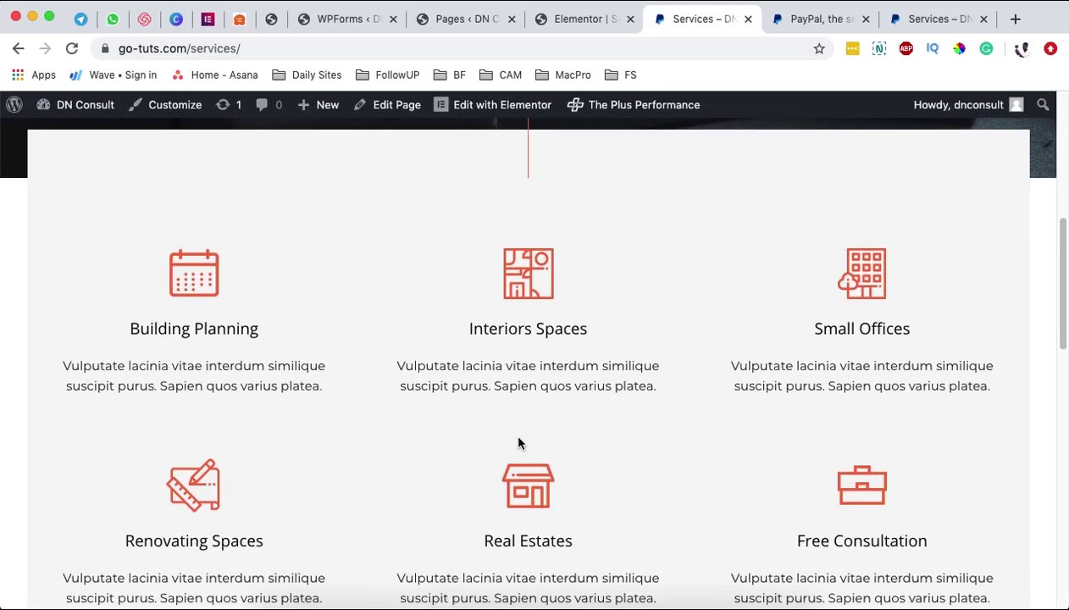
{"action": "scroll", "coordinate": [513, 448], "scroll_direction": "down", "scroll_amount": 9}
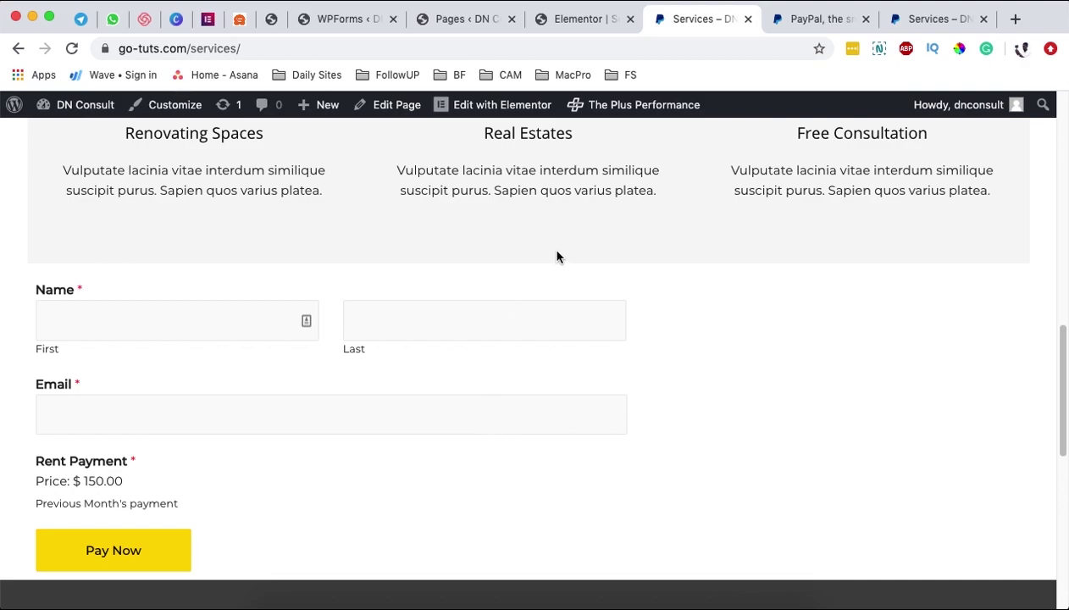
{"action": "left_click", "coordinate": [569, 25]}
{"action": "left_click", "coordinate": [453, 18]}
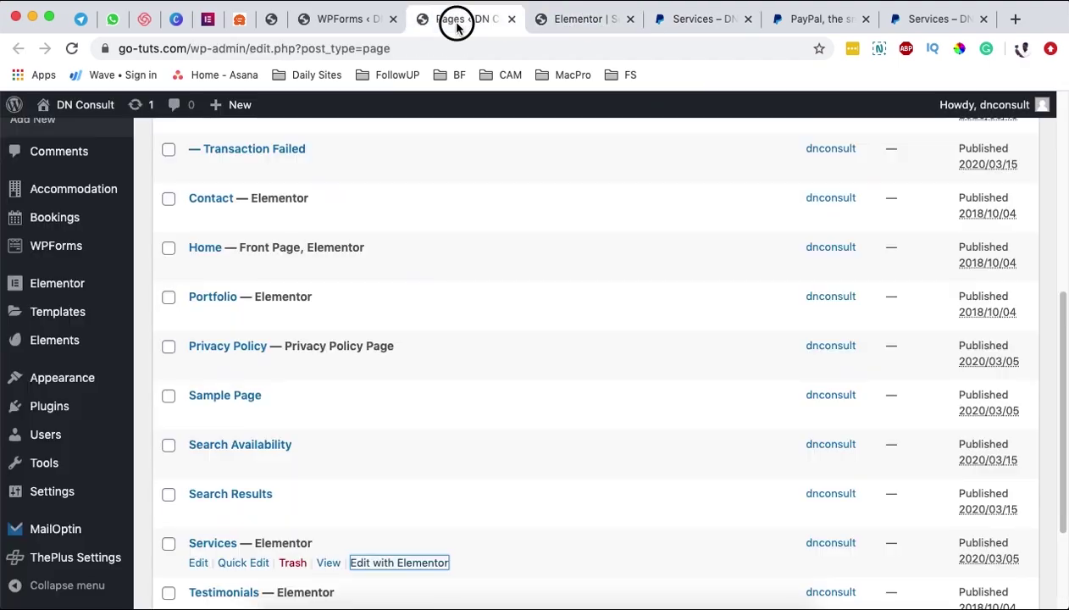
- Start a new page titled 'Rental Payment'
{"action": "scroll", "coordinate": [326, 385], "scroll_direction": "up", "scroll_amount": 8}
{"action": "scroll", "coordinate": [327, 385], "scroll_direction": "up", "scroll_amount": 2}
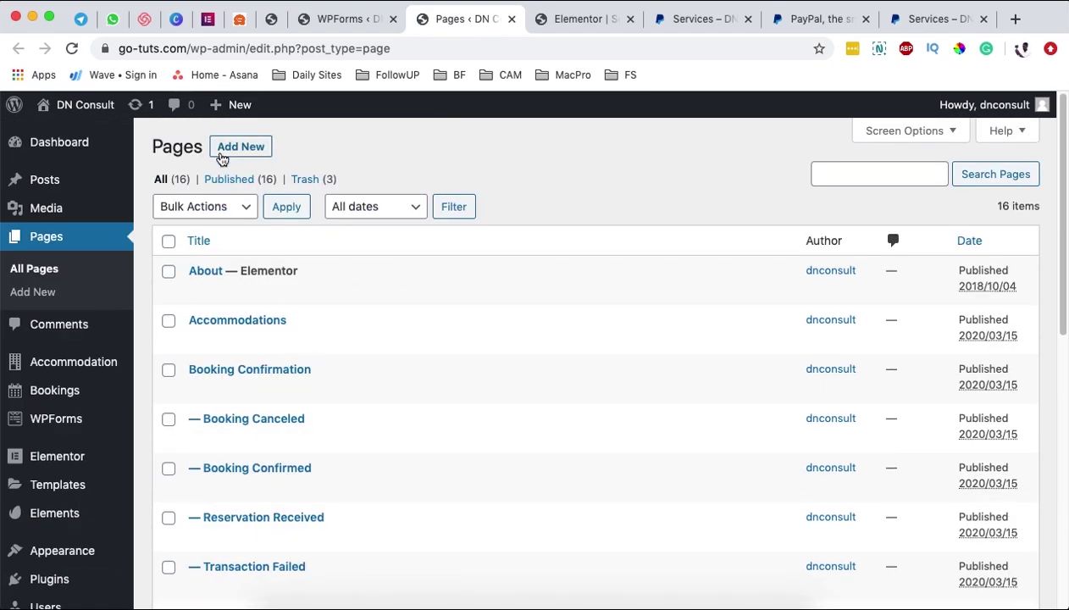
{"action": "left_click", "coordinate": [245, 147]}
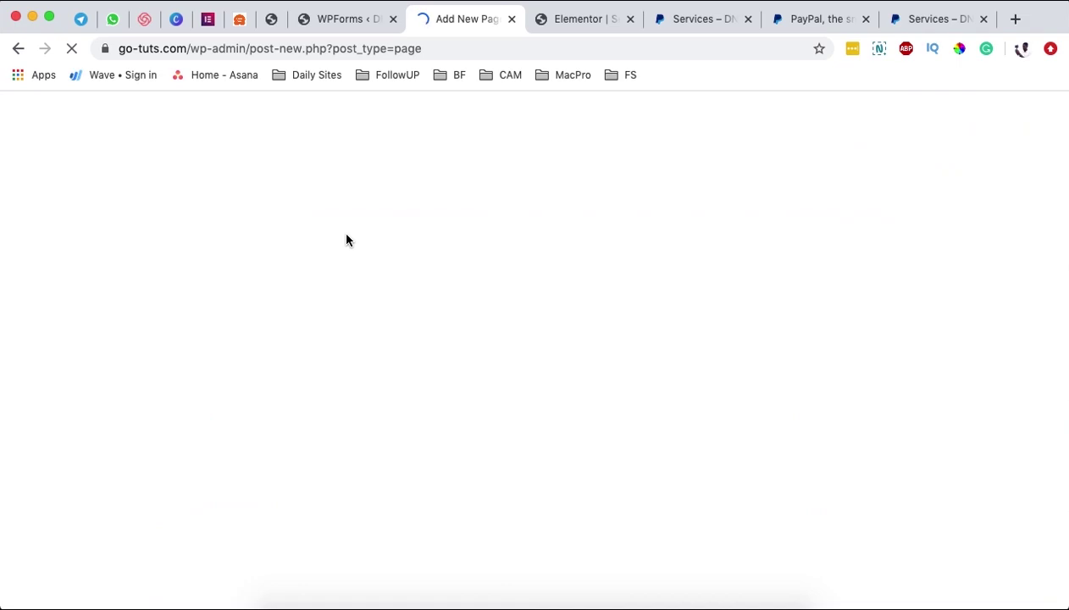
{"action": "type", "text": "R"}
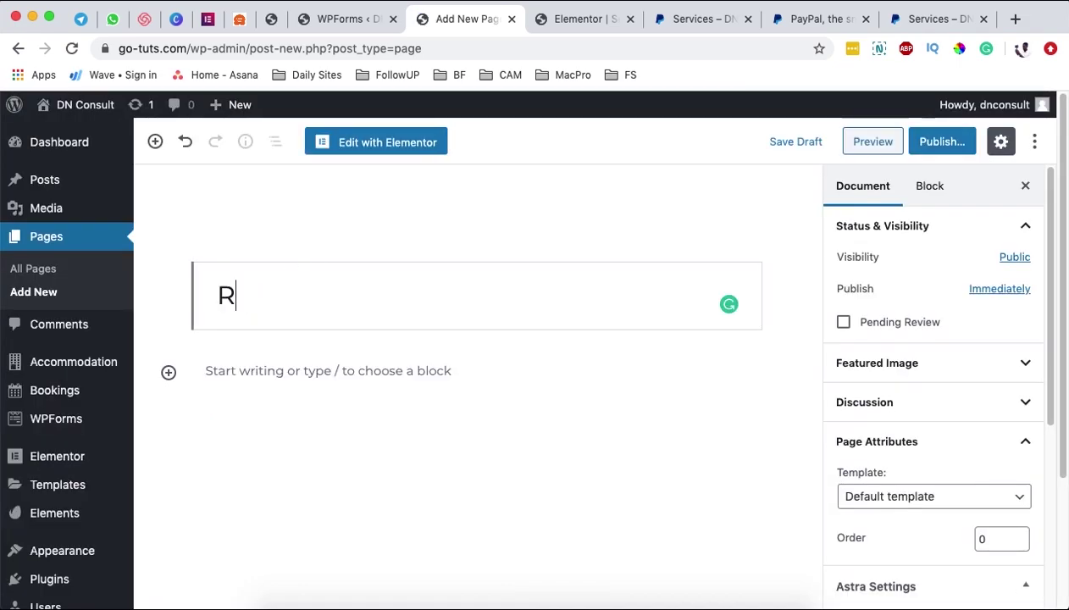
{"action": "type", "text": "ental"}
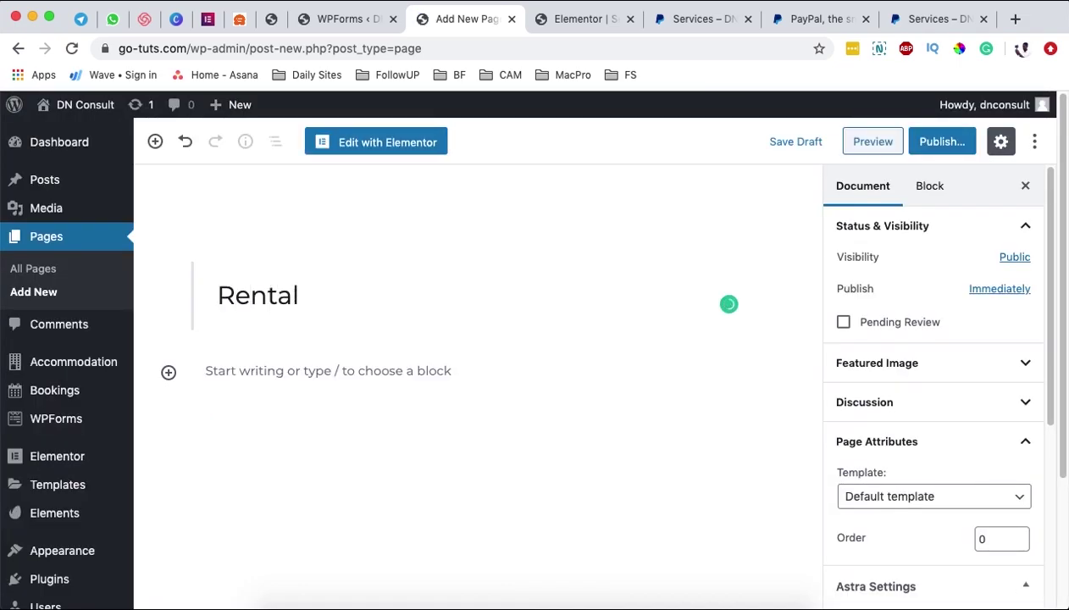
{"action": "type", "text": " Payment"}
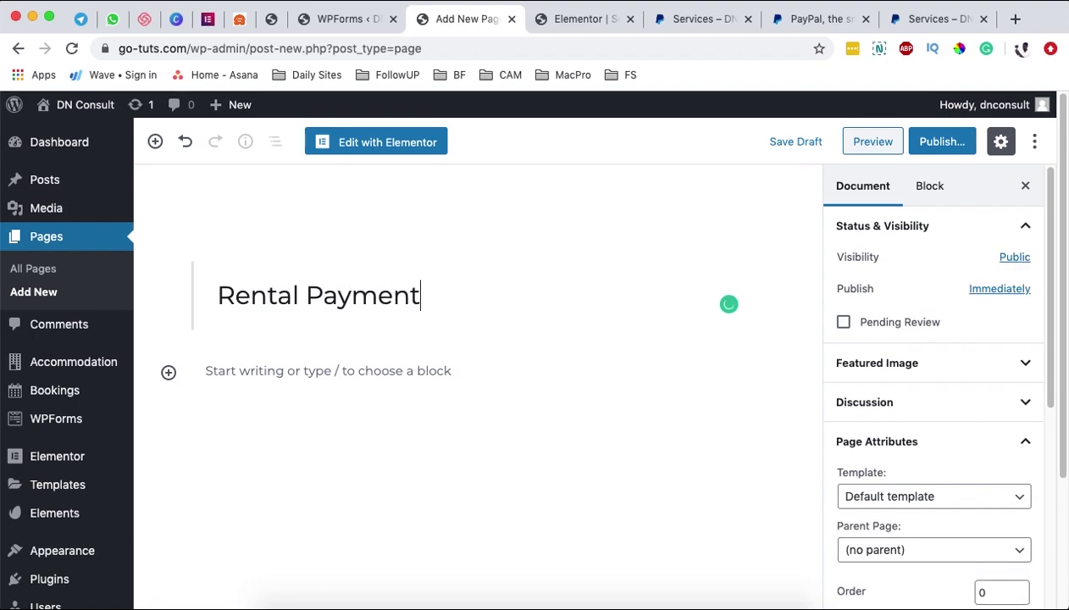
- Try a shortcode block with the pasted wpforms shortcode, then undo it
{"action": "left_click", "coordinate": [203, 374]}
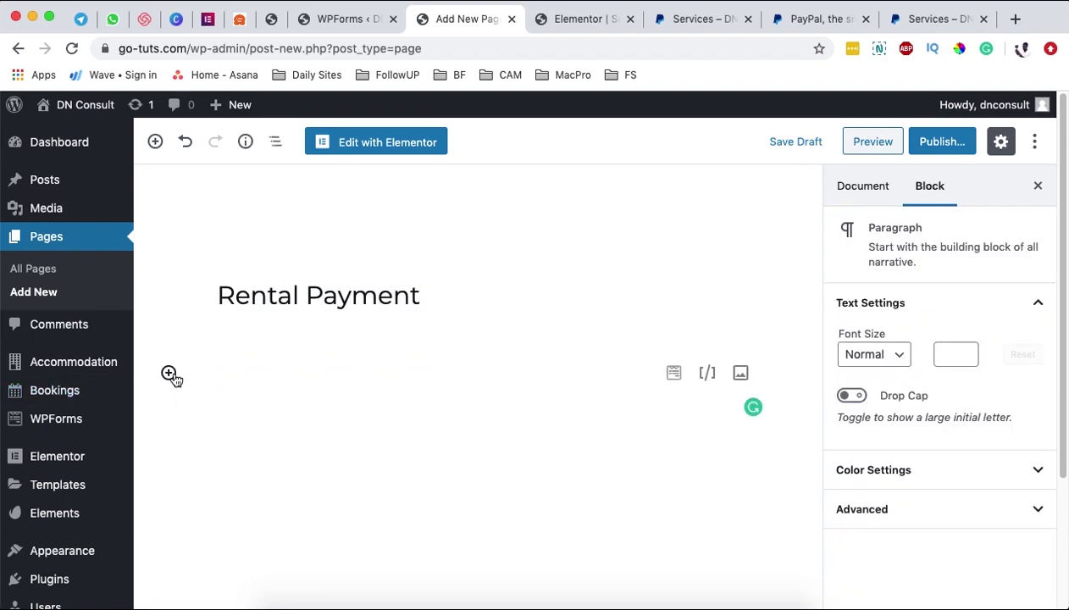
{"action": "left_click", "coordinate": [169, 372]}
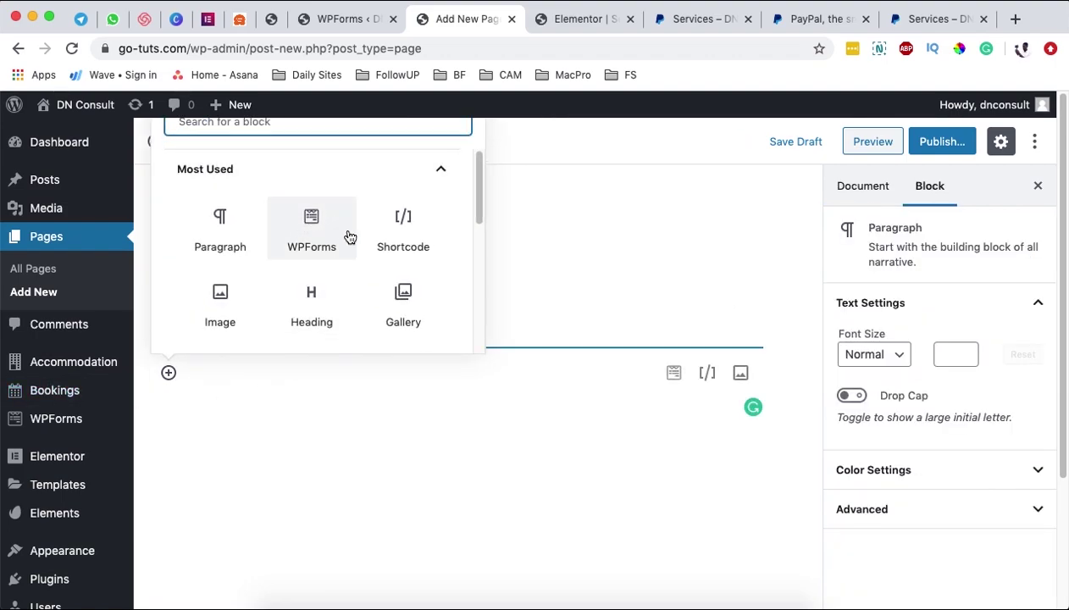
{"action": "left_click", "coordinate": [420, 259]}
{"action": "type", "text": "[wpforms id=\"907\" title=\"false\" description=\"false\"]"}
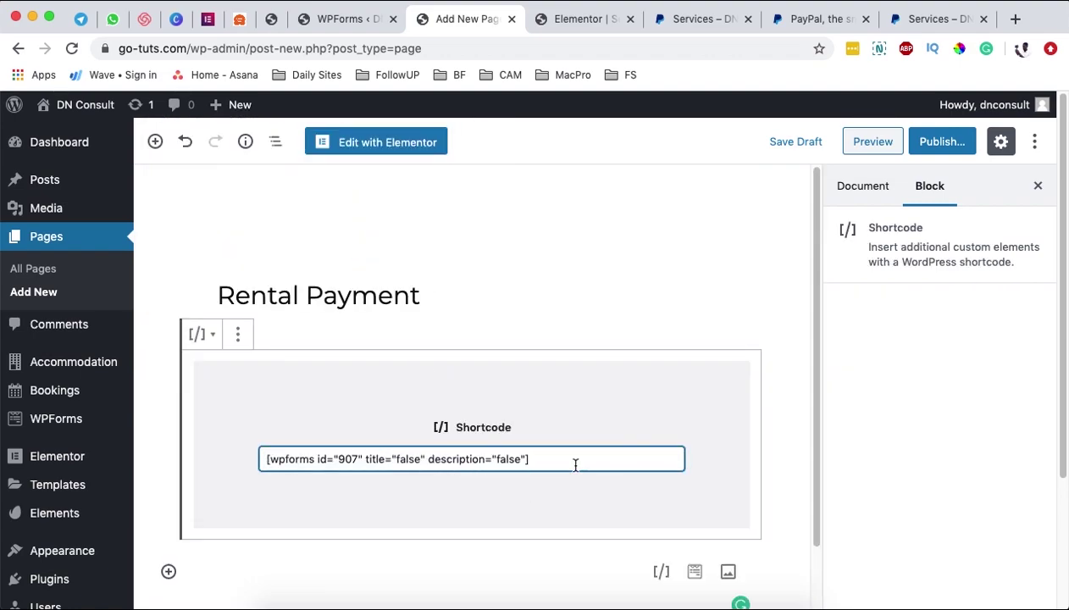
{"action": "scroll", "coordinate": [573, 467], "scroll_direction": "down", "scroll_amount": 1}
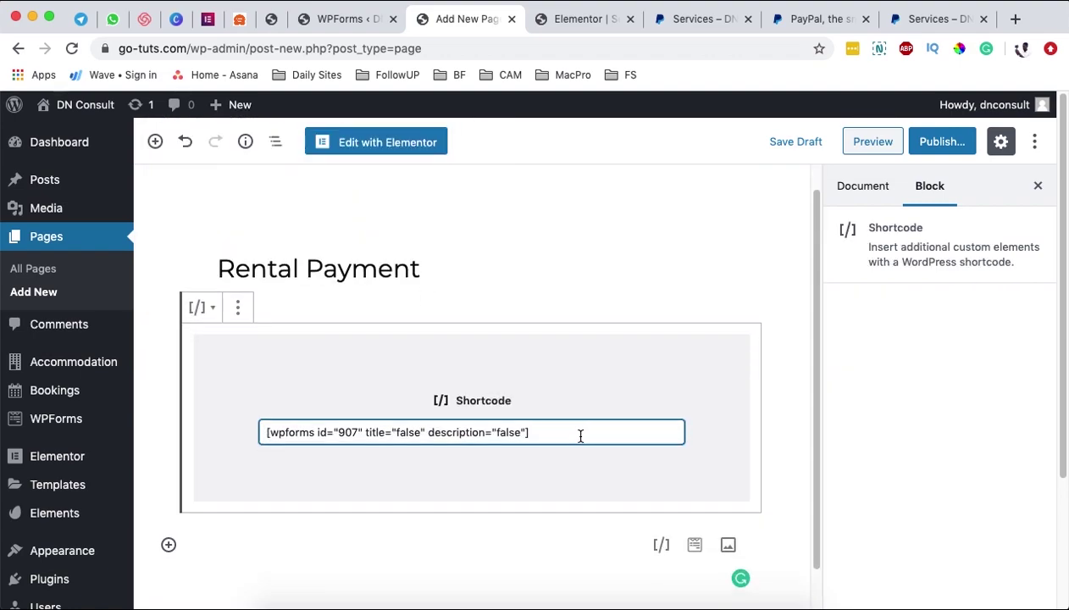
{"action": "key", "text": "super+z"}
{"action": "key", "text": "super+z"}
- Insert a WPForms block showing the Rental Payment form and preview the page
{"action": "left_click", "coordinate": [168, 372]}
{"action": "type", "text": "wp"}
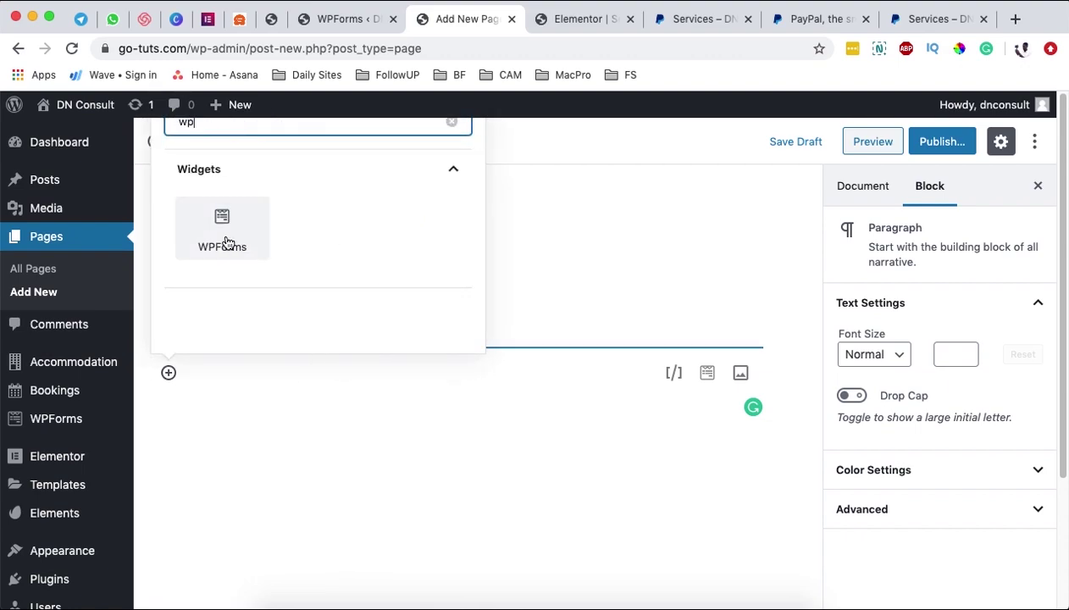
{"action": "left_click", "coordinate": [225, 242]}
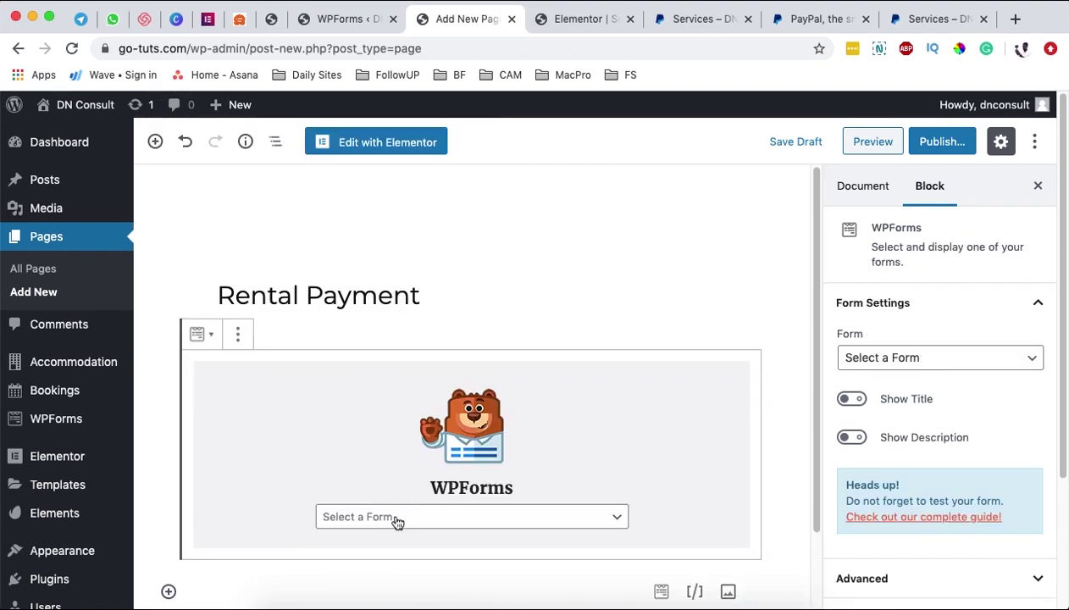
{"action": "left_click", "coordinate": [395, 518]}
{"action": "left_click", "coordinate": [391, 534]}
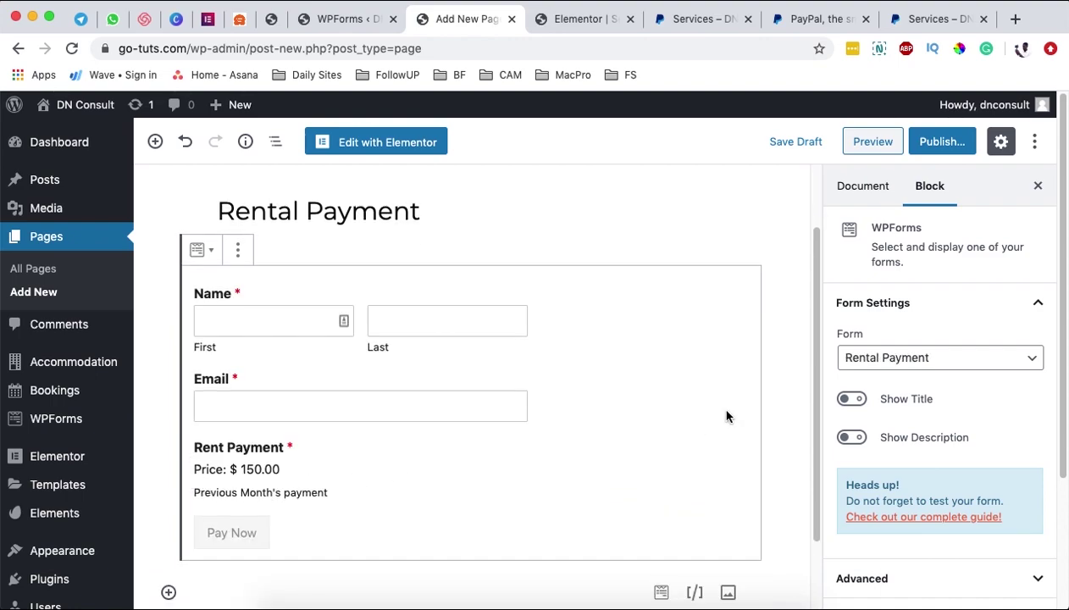
{"action": "left_click", "coordinate": [869, 142]}
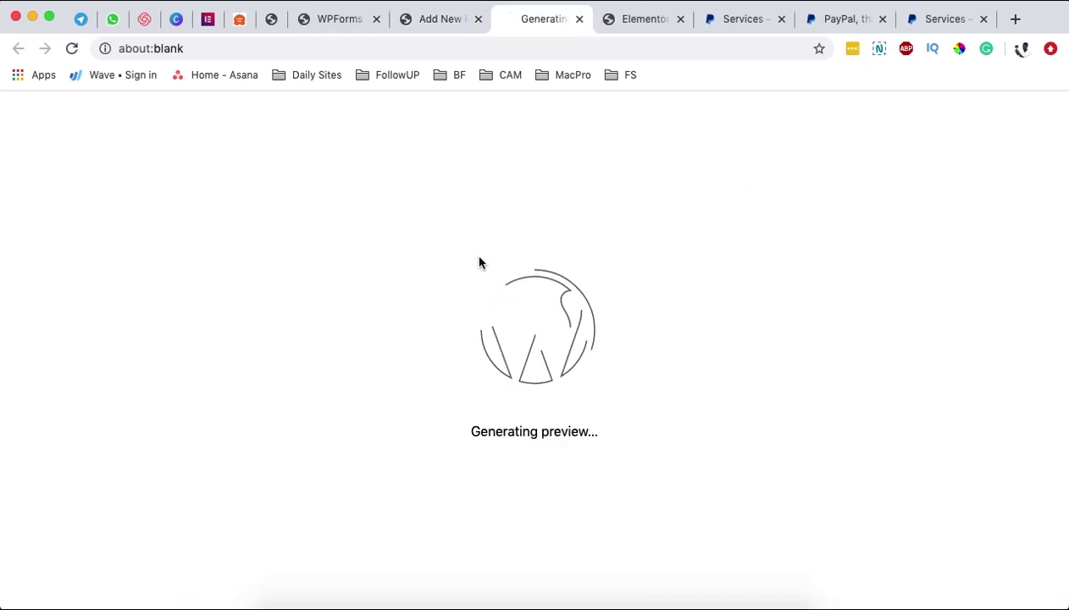
- Test the First, Last and Email fields on the Rental Payment preview, checking validation
{"action": "left_click", "coordinate": [289, 333]}
{"action": "left_click", "coordinate": [392, 329]}
{"action": "left_click", "coordinate": [123, 422]}
{"action": "left_click", "coordinate": [315, 541]}
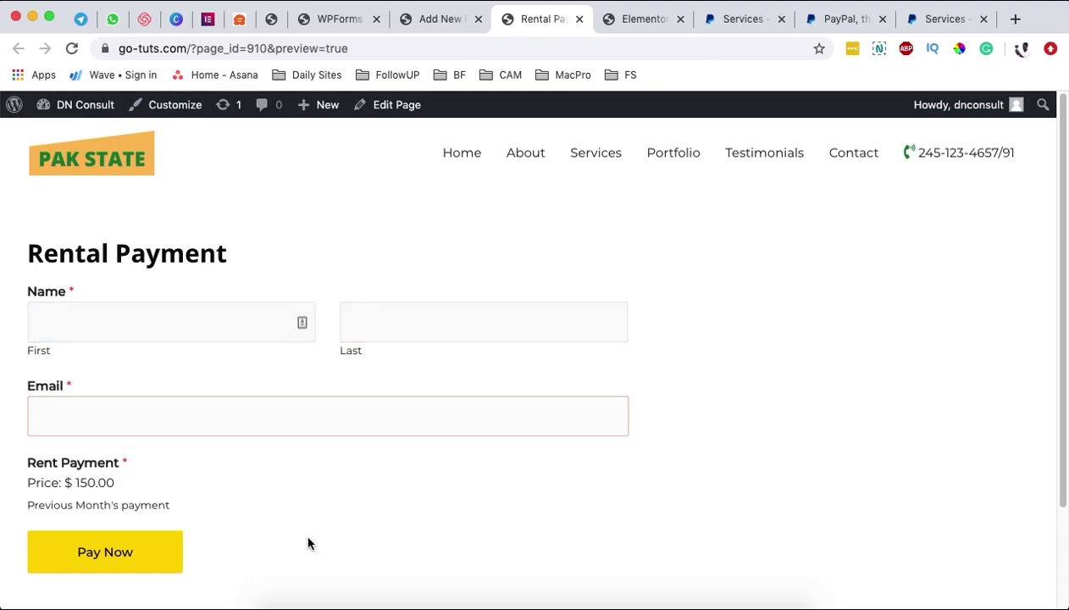